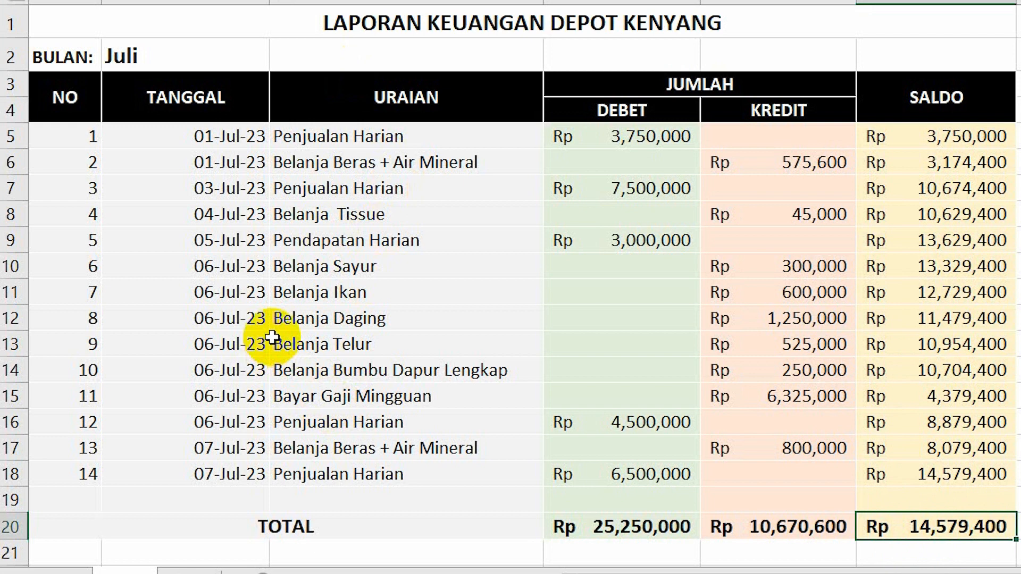
- Clear the transaction data in B7:F18, and refill the SALDO formula from F6 down to F18
click(151, 186)
drag(151, 186, 918, 468)
key(Delete)
click(920, 166)
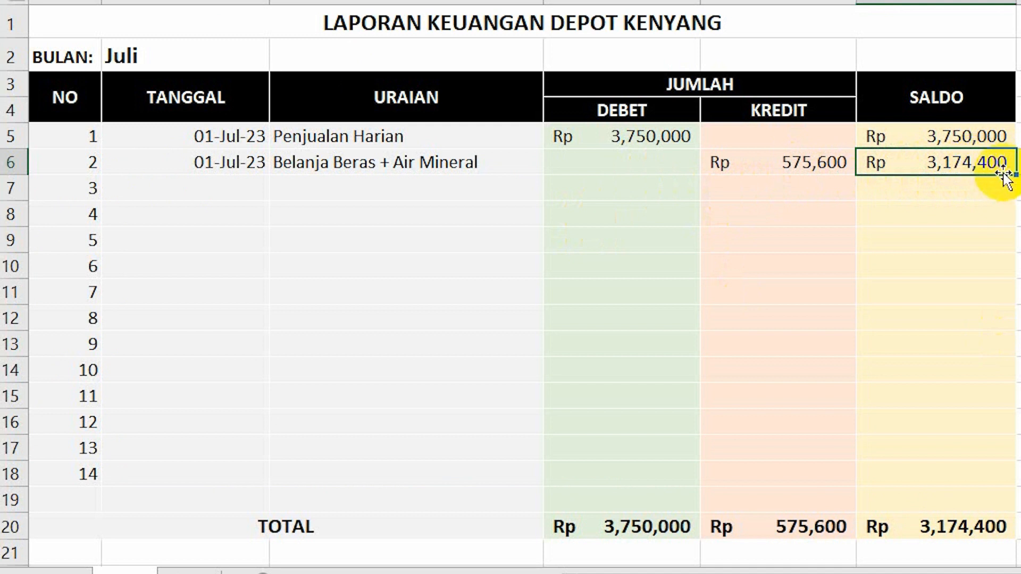
drag(1015, 175, 1012, 475)
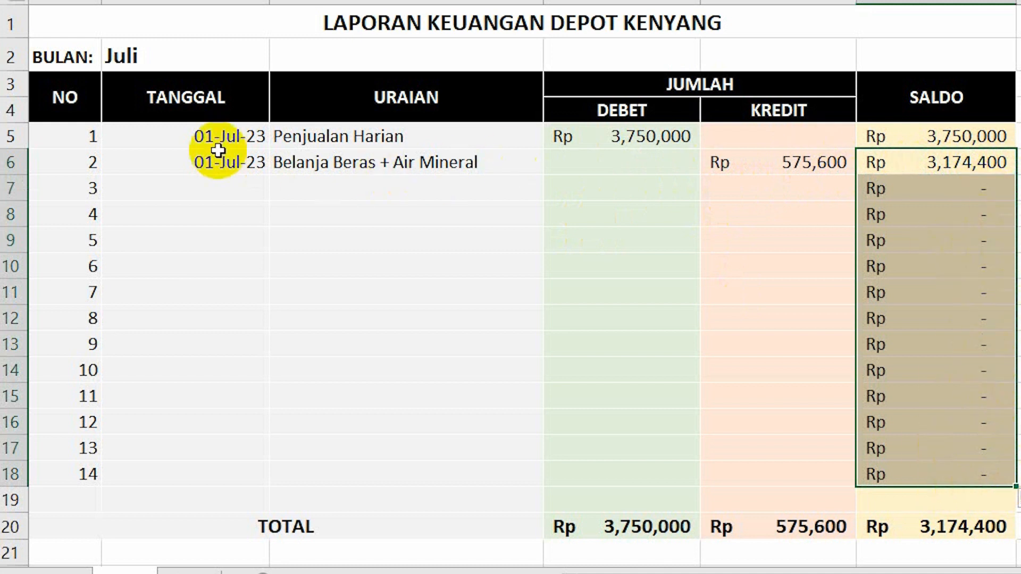
- Fill in row 7 with the date 02-Jul-23, the description Pendapatan Harian and a debit of 5,350,000
click(226, 186)
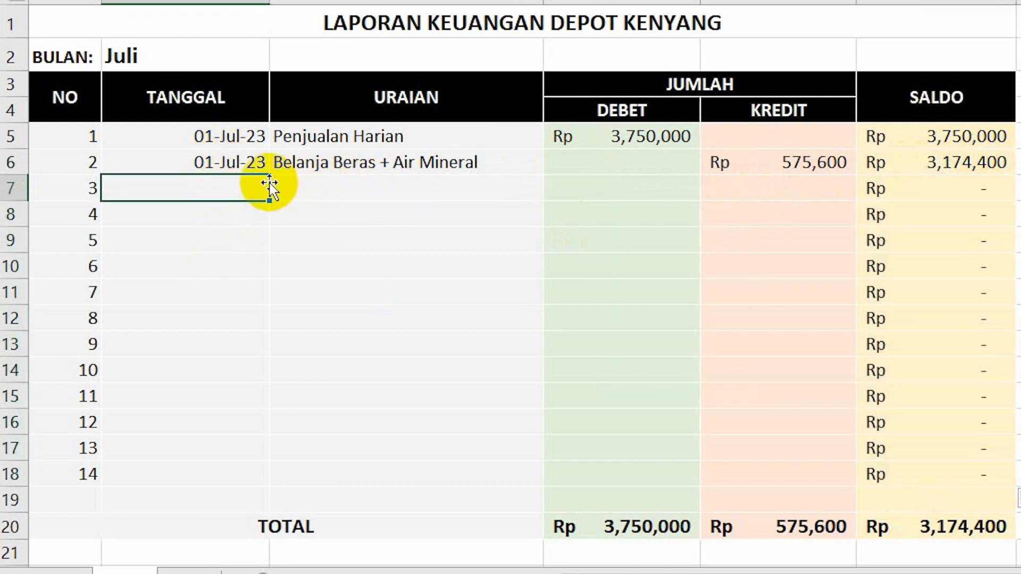
click(252, 169)
drag(270, 174, 269, 197)
click(212, 192)
click(358, 191)
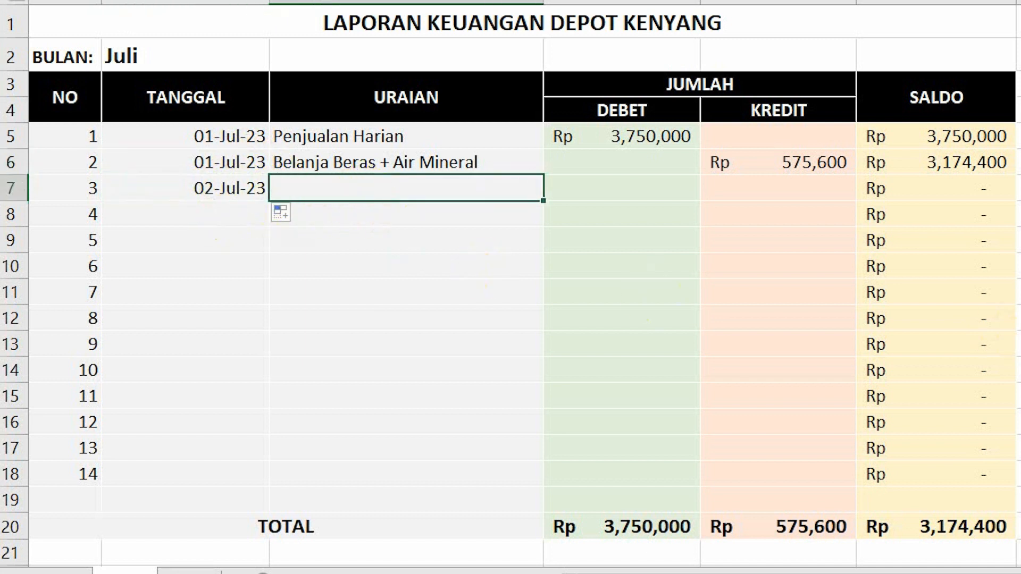
text(Pendapatan Harian)
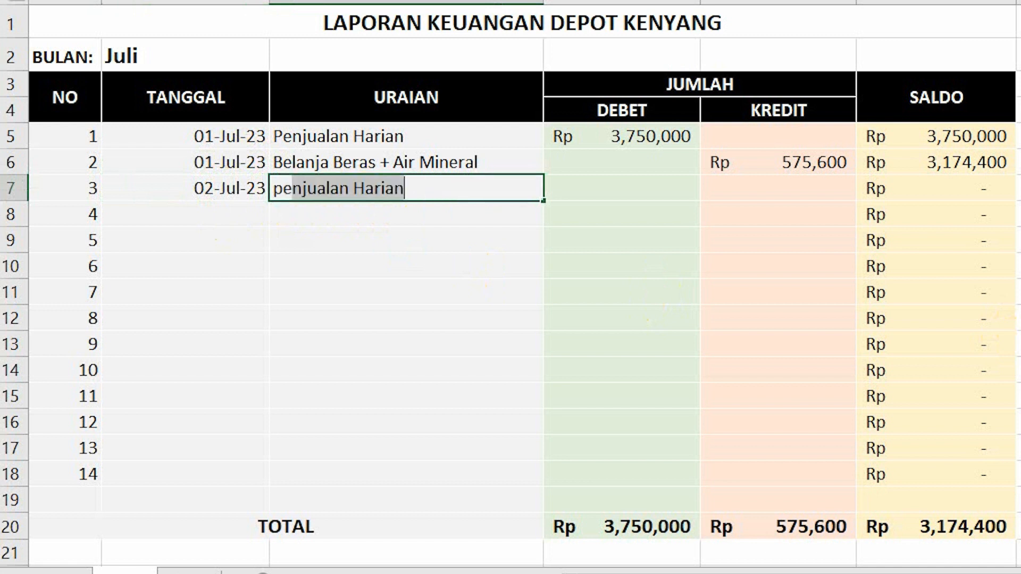
key(Right)
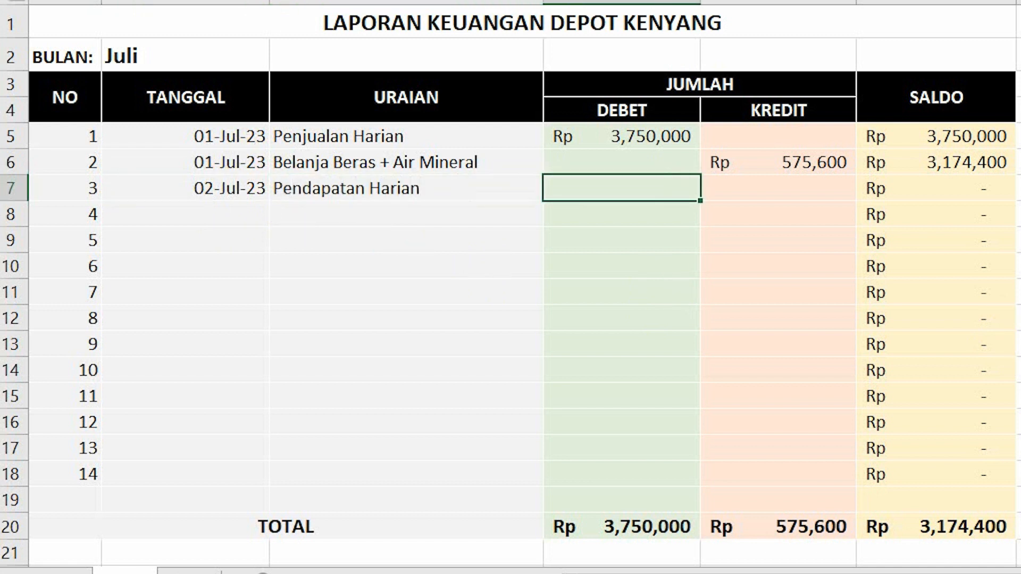
text(5,350,000)
key(Right)
key(Right)
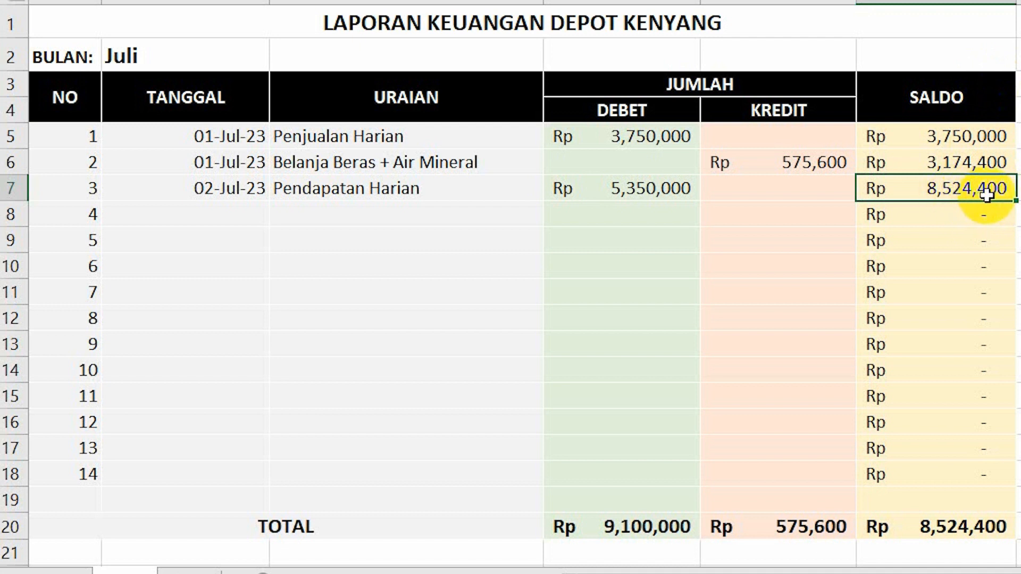
- Compare the running balance in row 7 with the debit, credit and balance totals in row 20
click(972, 522)
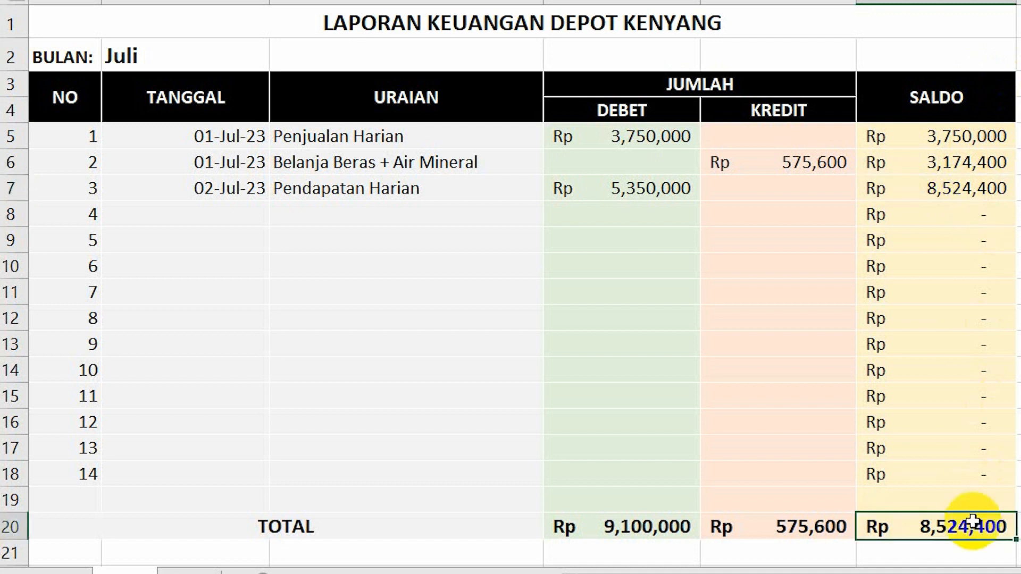
click(943, 191)
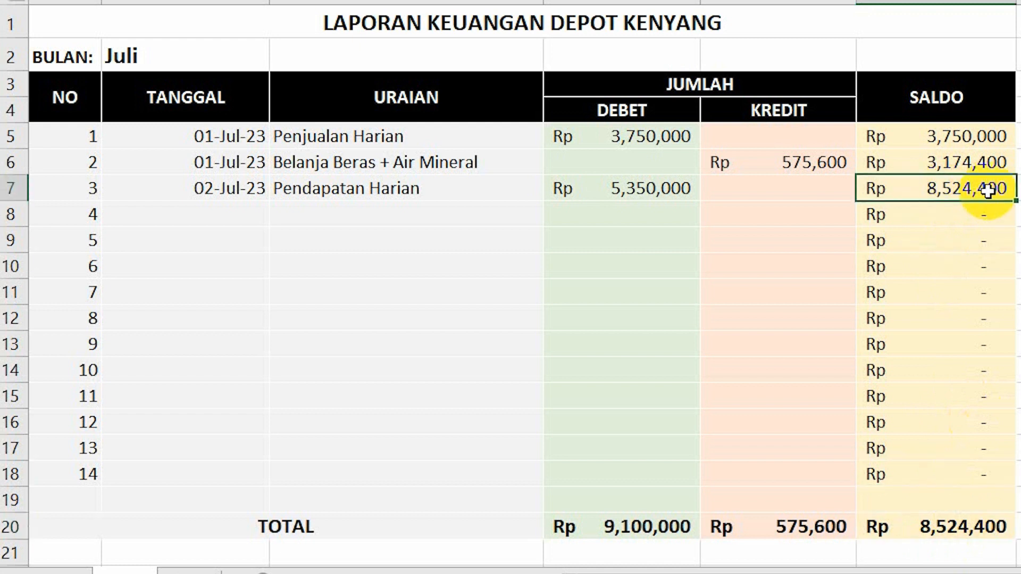
click(945, 524)
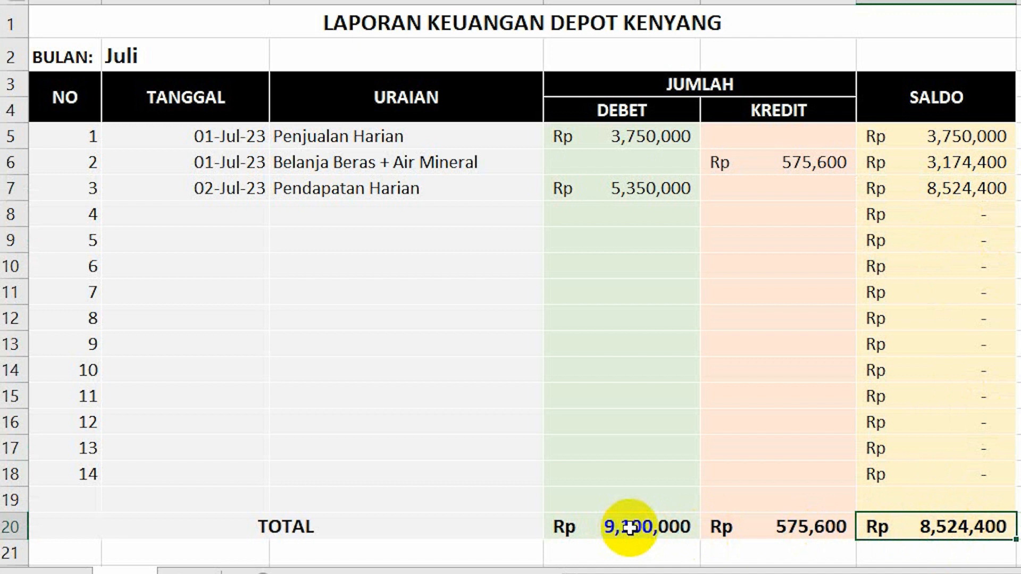
click(786, 529)
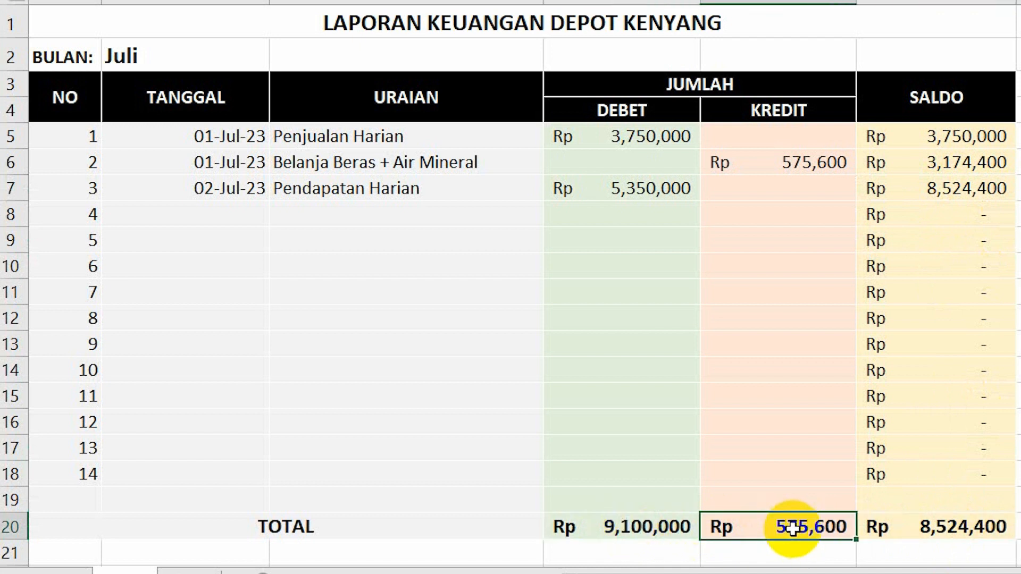
click(658, 527)
click(813, 528)
click(954, 529)
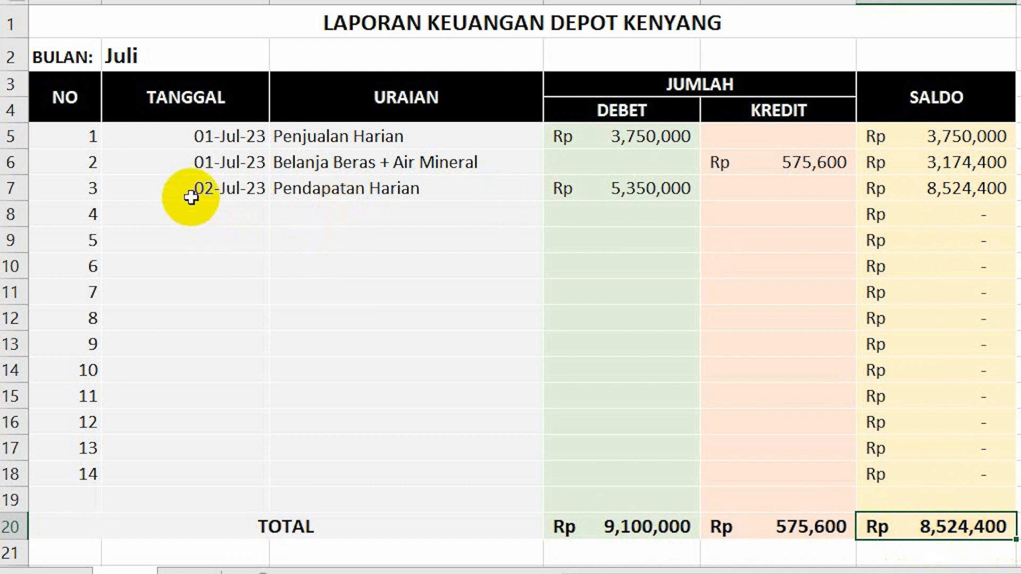
- Enter the date 02-Jul-23 for transaction number 4 in cell B8
click(234, 213)
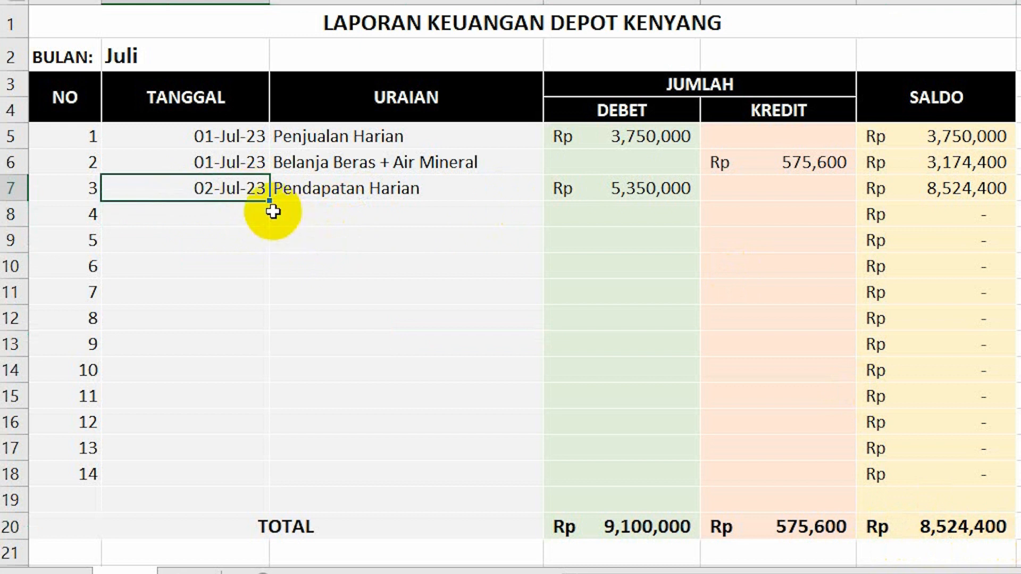
text(03/07/2023)
key(Left)
key(Left)
key(Left)
key(Left)
key(Left)
key(Left)
key(Left)
key(Left)
key(BackSpace)
text(2)
key(Return)
key(Up)
key(Right)
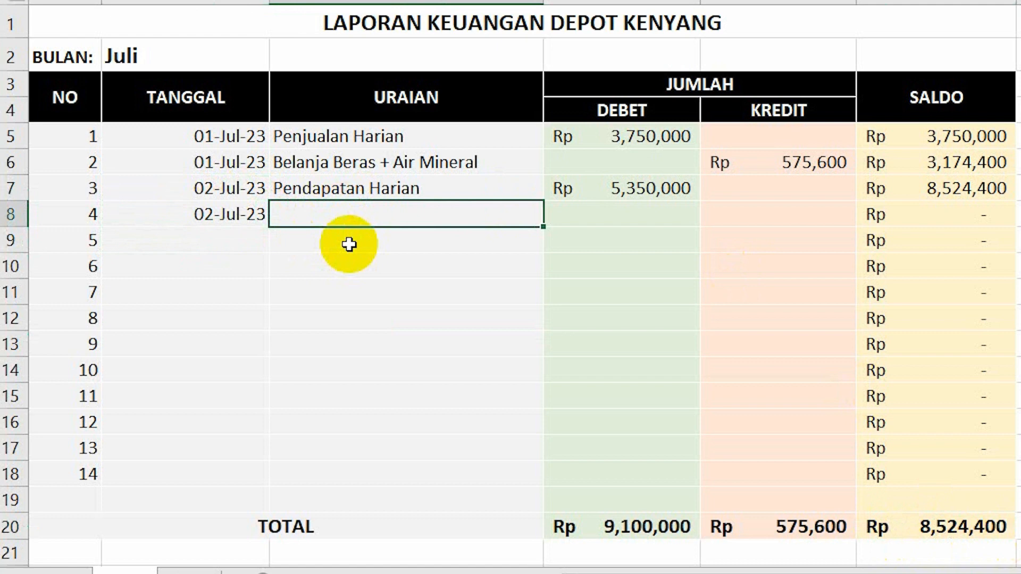
- Describe transaction 4 as Belanja Beras + Air Mineral with a credit of 1,450,000, and check the total balance
text(B)
key(Tab)
key(Tab)
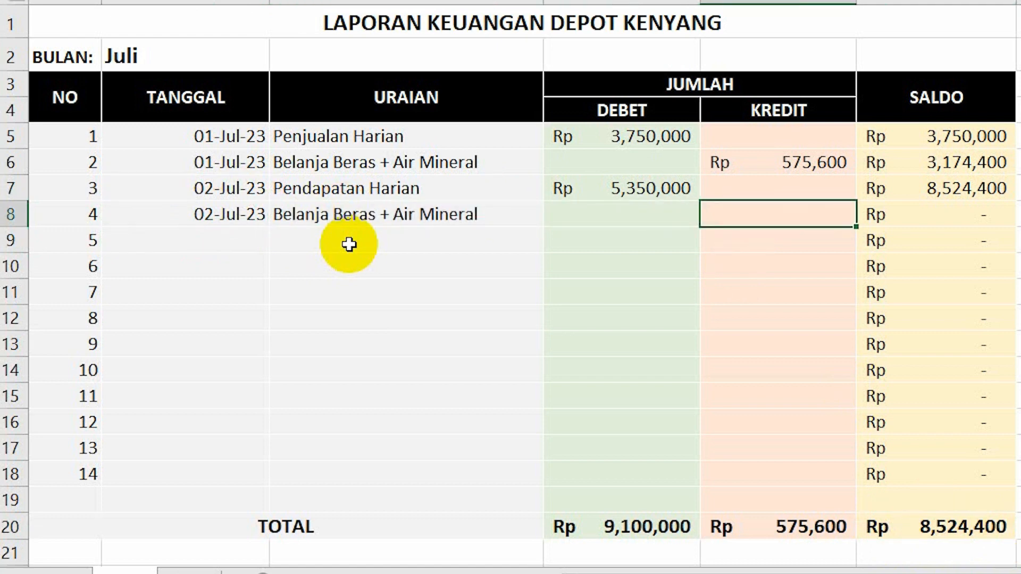
text(1450000)
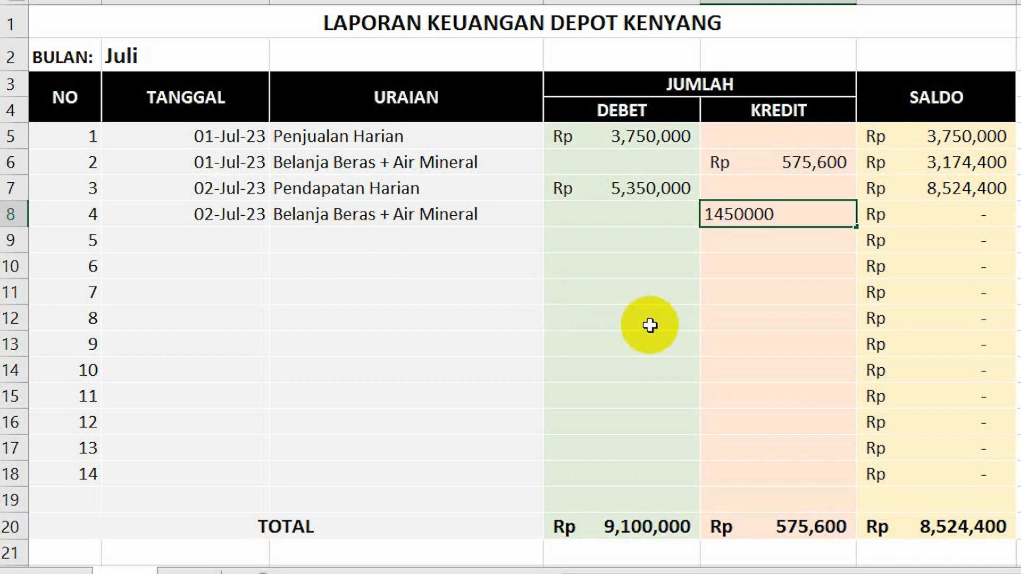
key(Return)
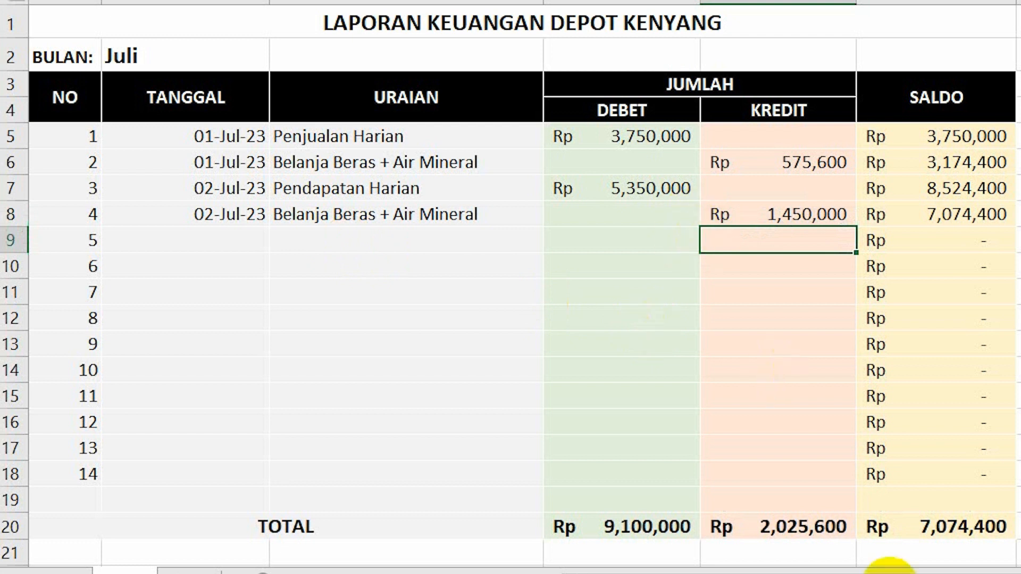
click(962, 527)
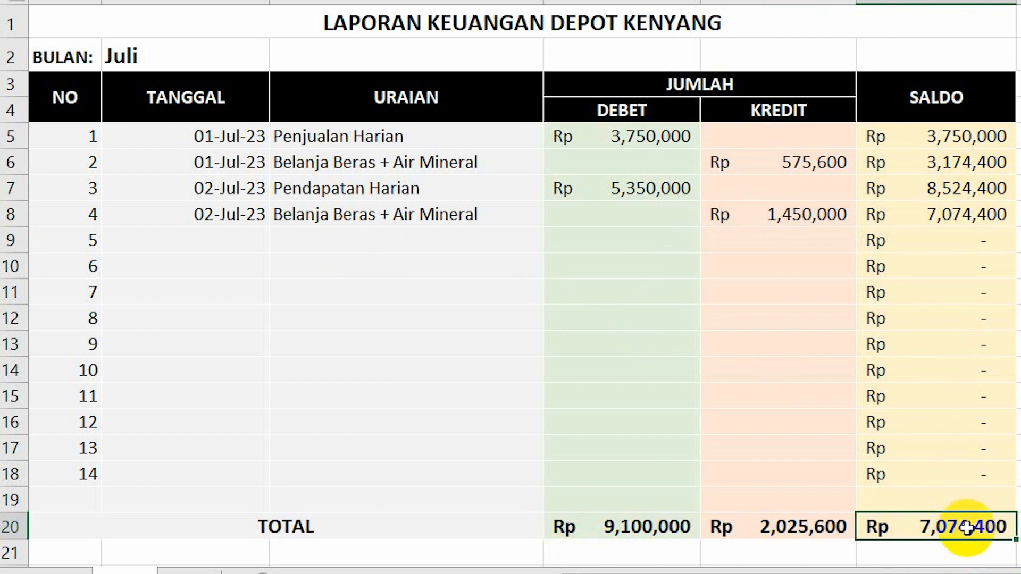
- Clear all transaction data in B5:F18 and the totals in D20:F20
click(239, 238)
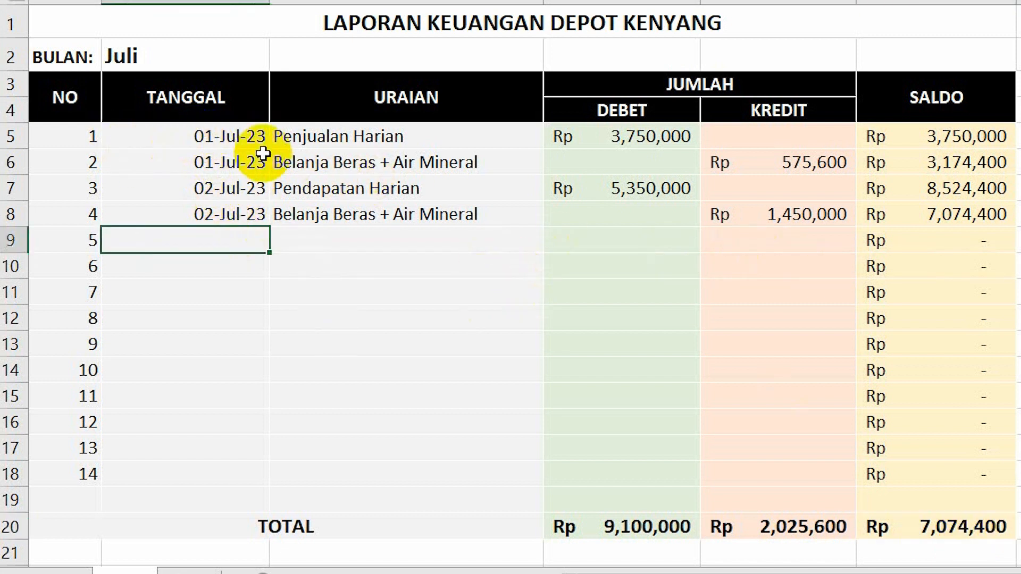
drag(188, 144, 872, 468)
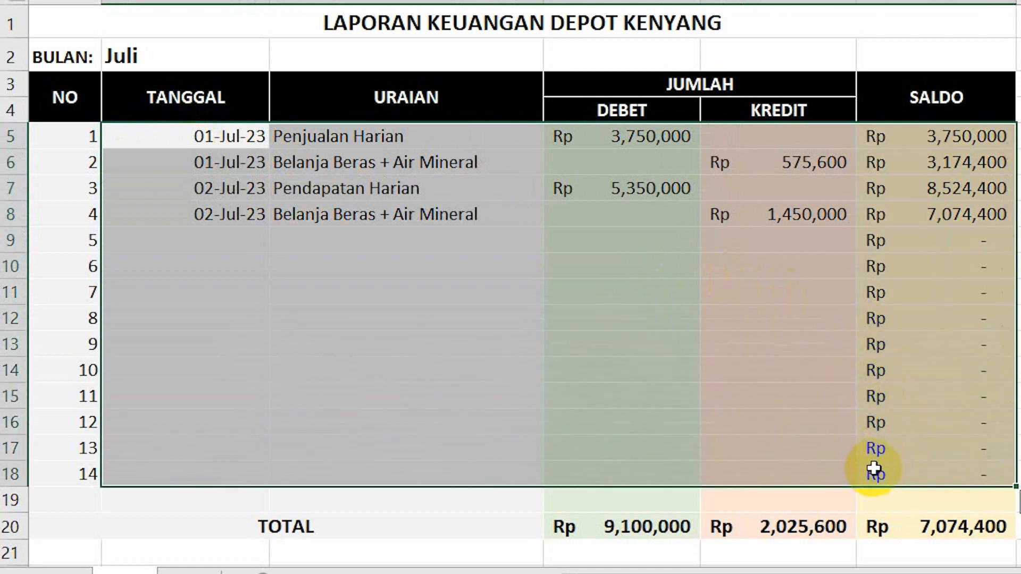
key(Delete)
drag(613, 533, 911, 534)
key(Delete)
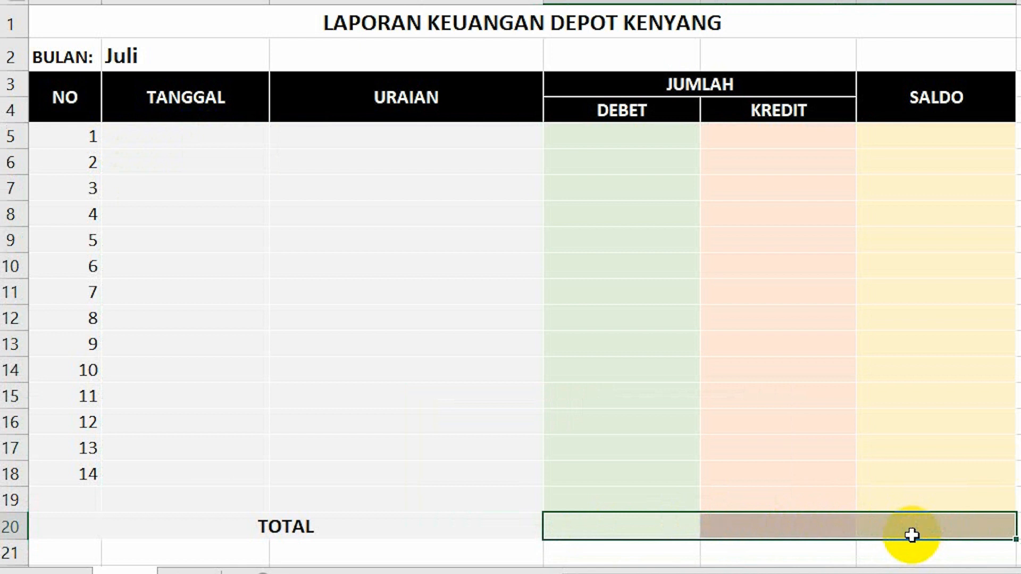
- Enter the first balance formula =D5-E5 in cell F5
click(649, 141)
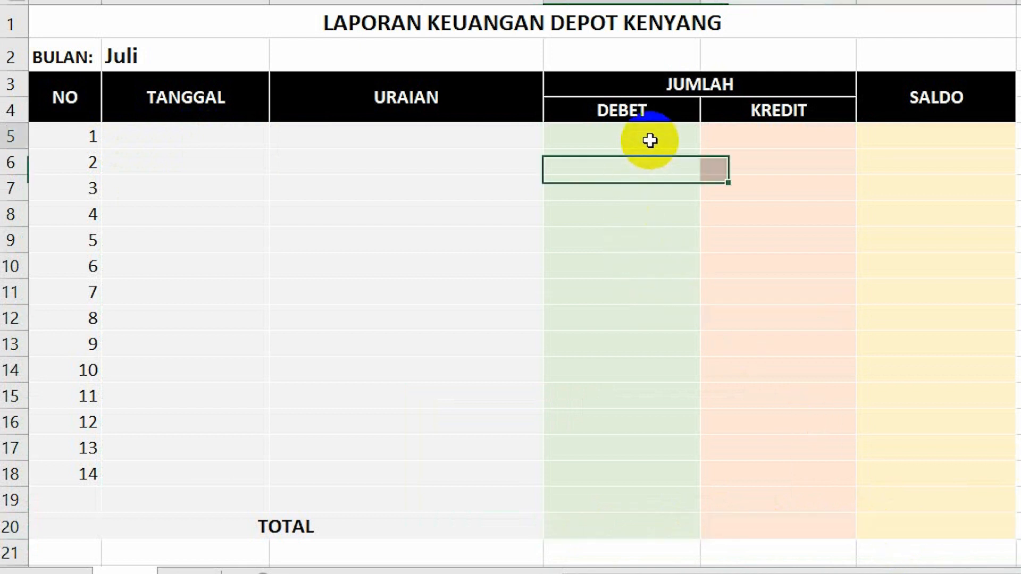
click(965, 141)
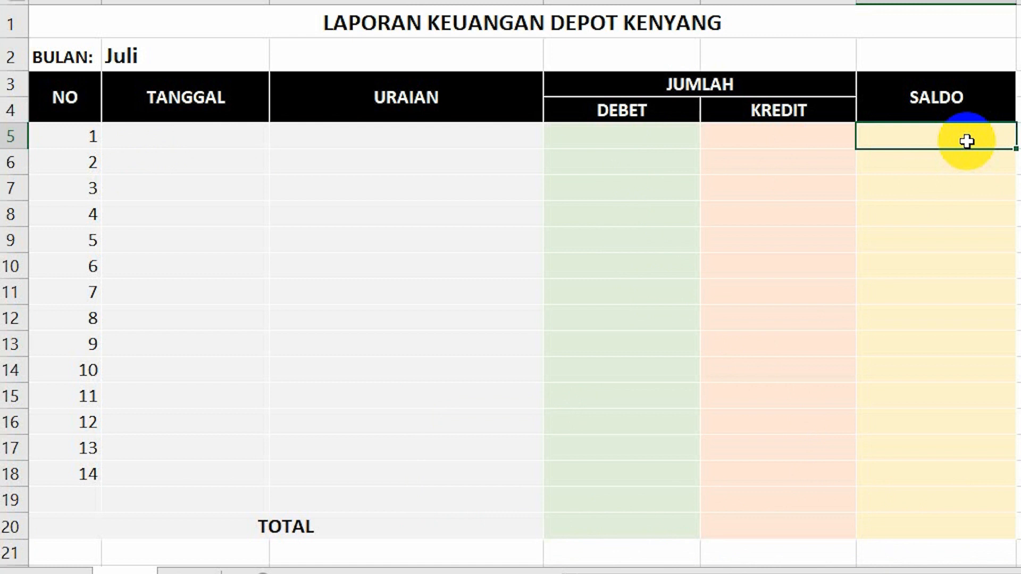
text(=)
key(Left)
key(Left)
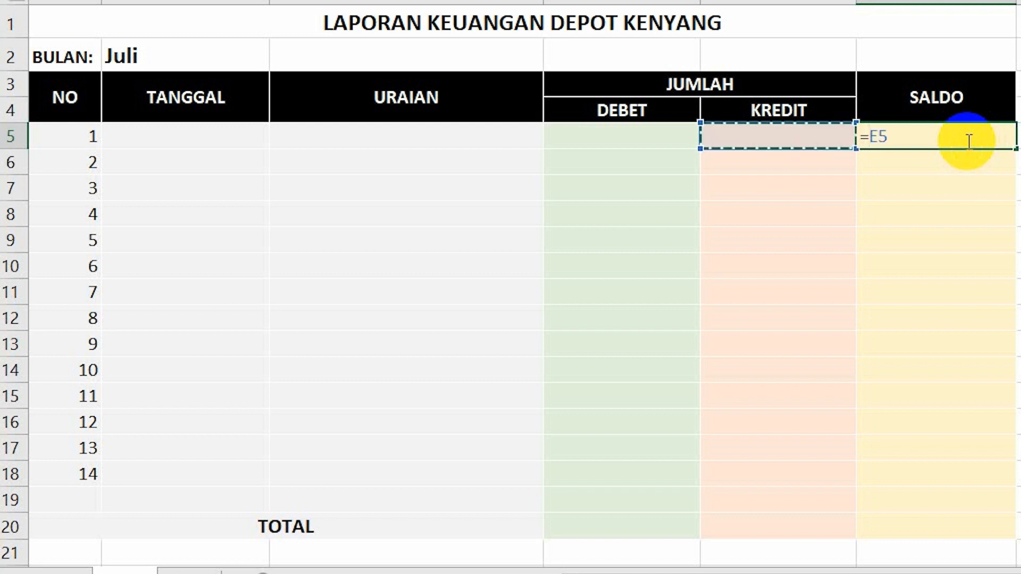
text(-)
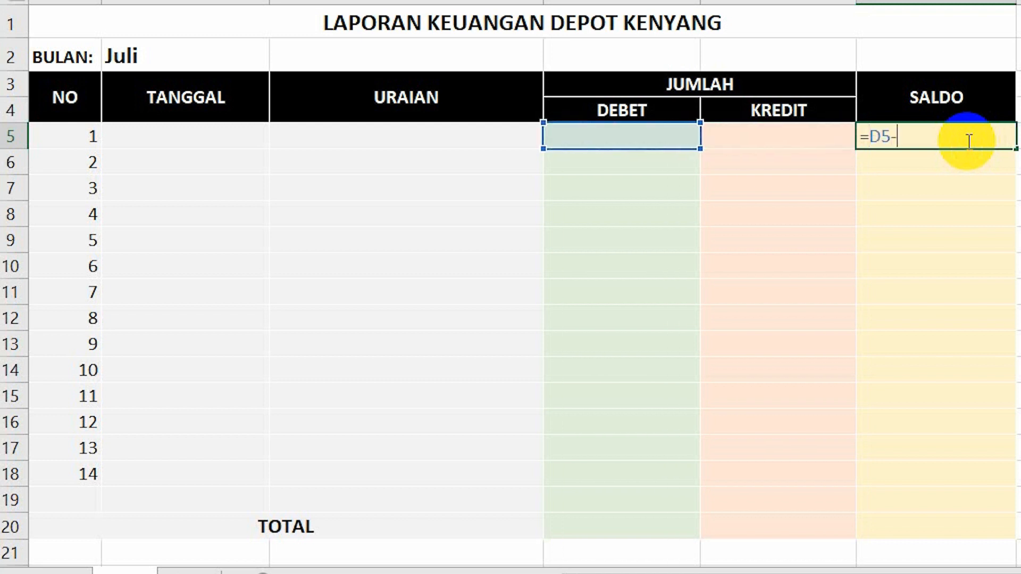
key(Left)
key(Return)
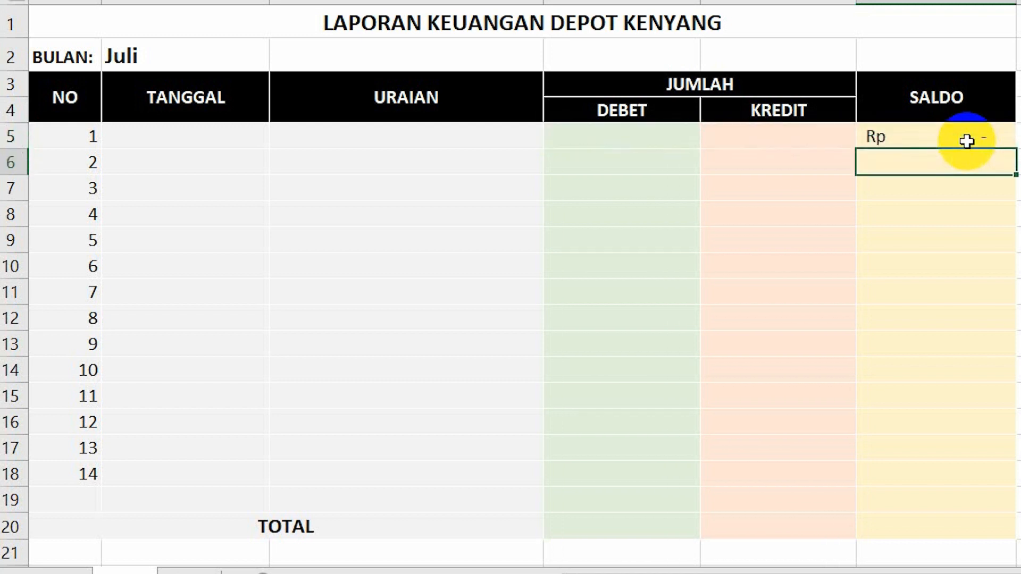
click(965, 140)
- Enter the running balance formula =(D6-E6)+F5 in cell F6
click(984, 165)
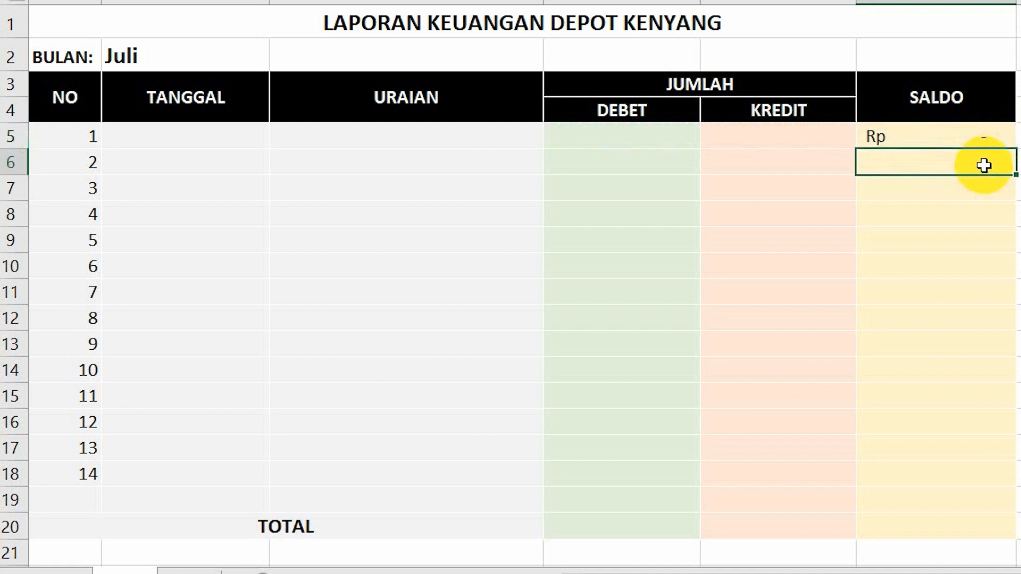
text(=()
key(Left)
key(Left)
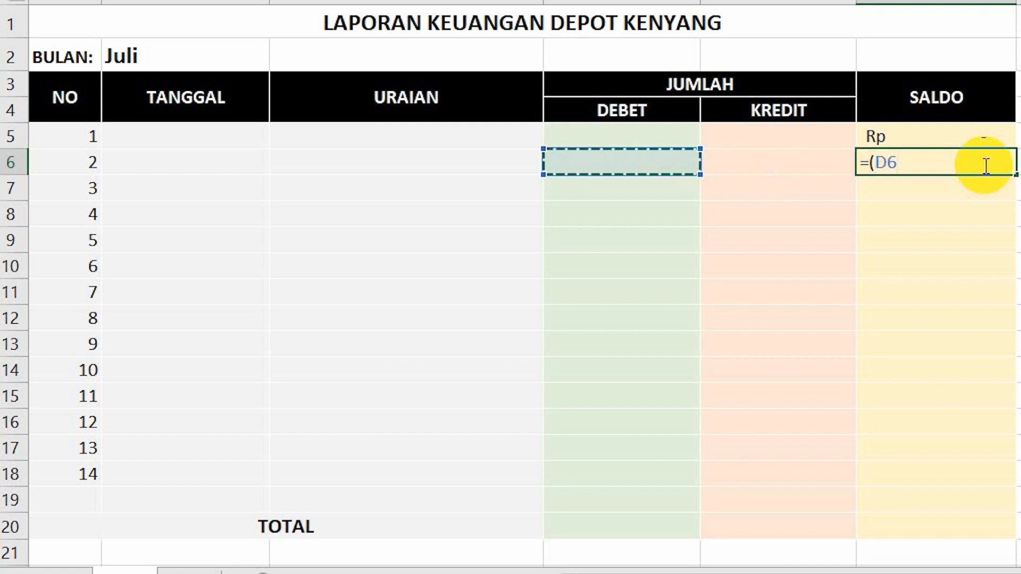
text(-)
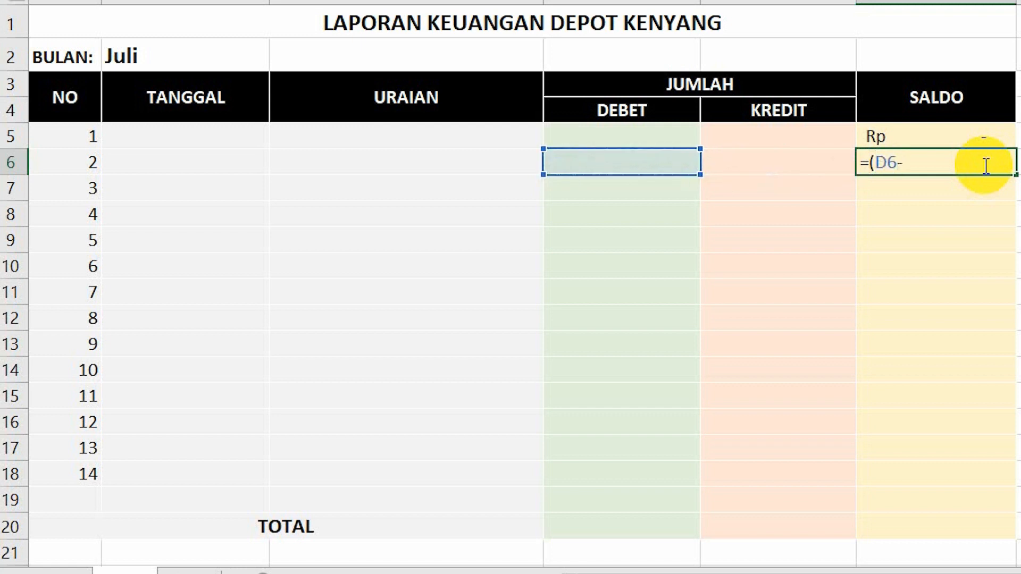
key(Left)
text())
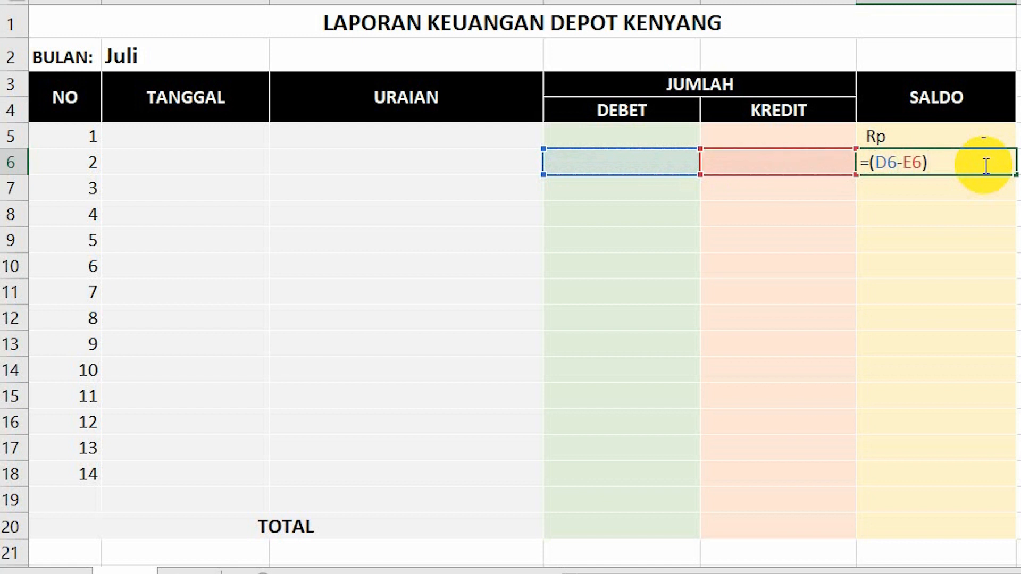
text(+)
key(Up)
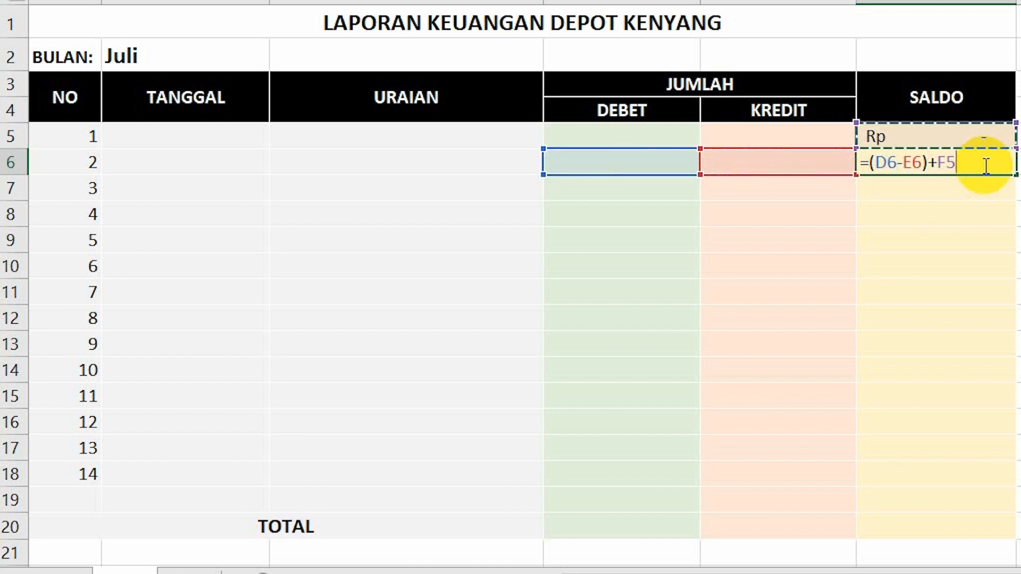
key(Return)
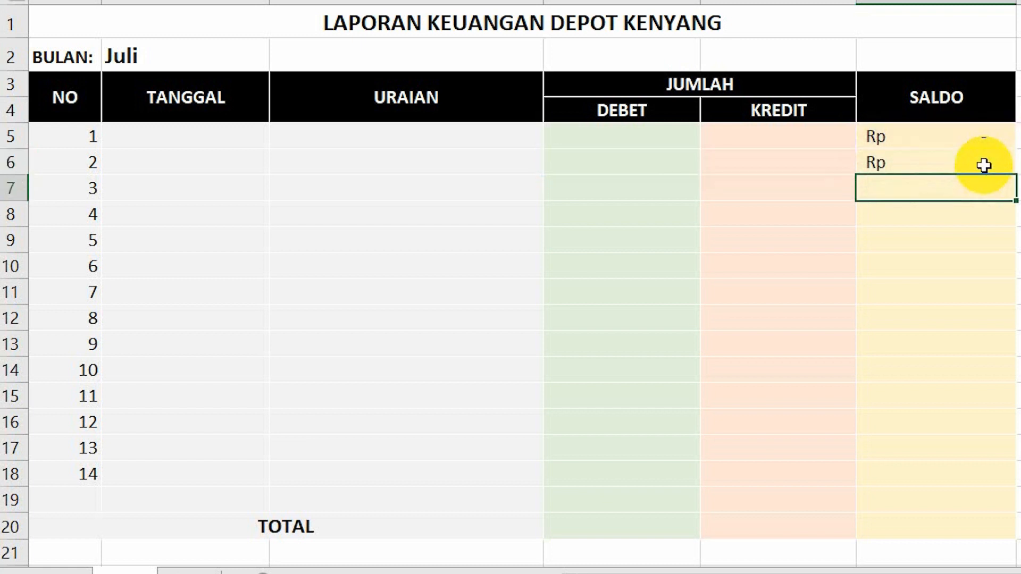
- Fill the running balance formula from F6 down to F18
click(904, 164)
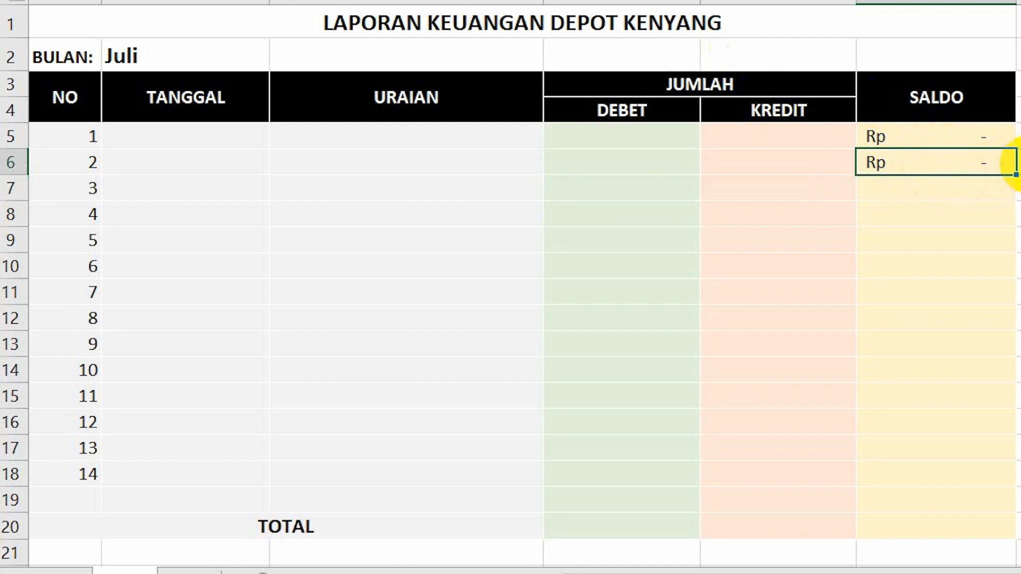
drag(1015, 179, 1014, 482)
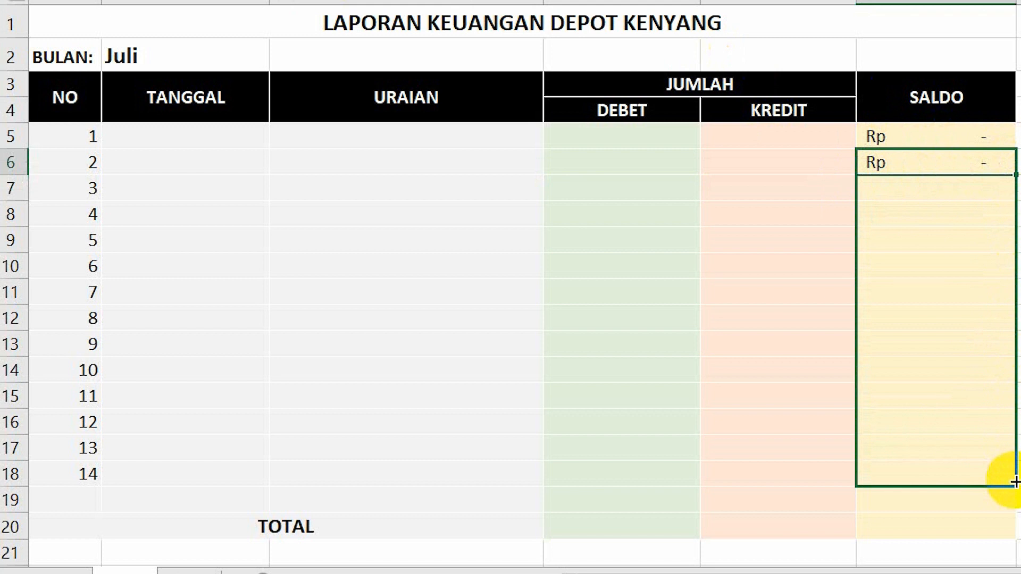
drag(1014, 482, 1015, 482)
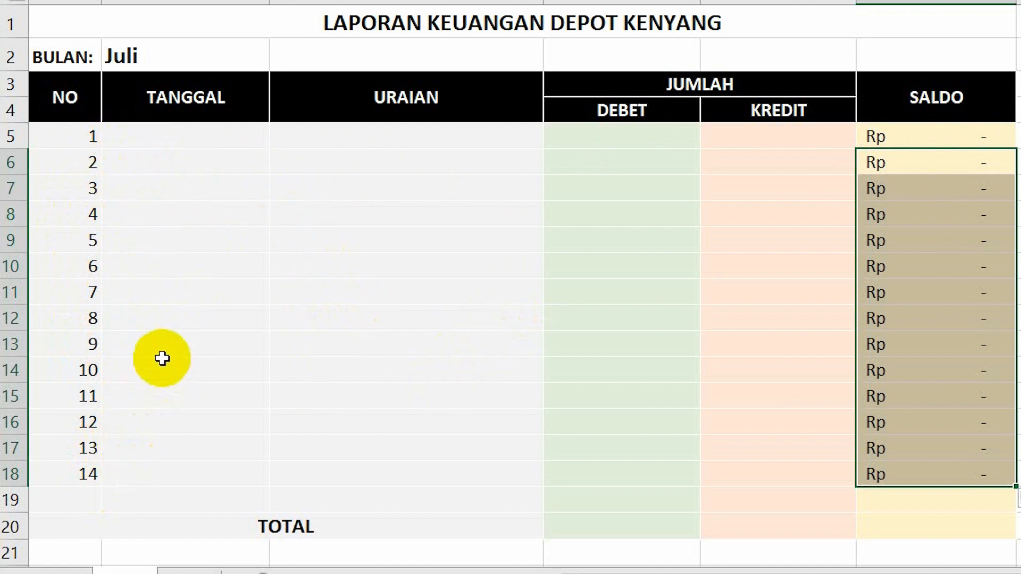
- Fill the first transaction row with date 1/7/2023, description Saldo Awal and a debit of 5000000
click(218, 146)
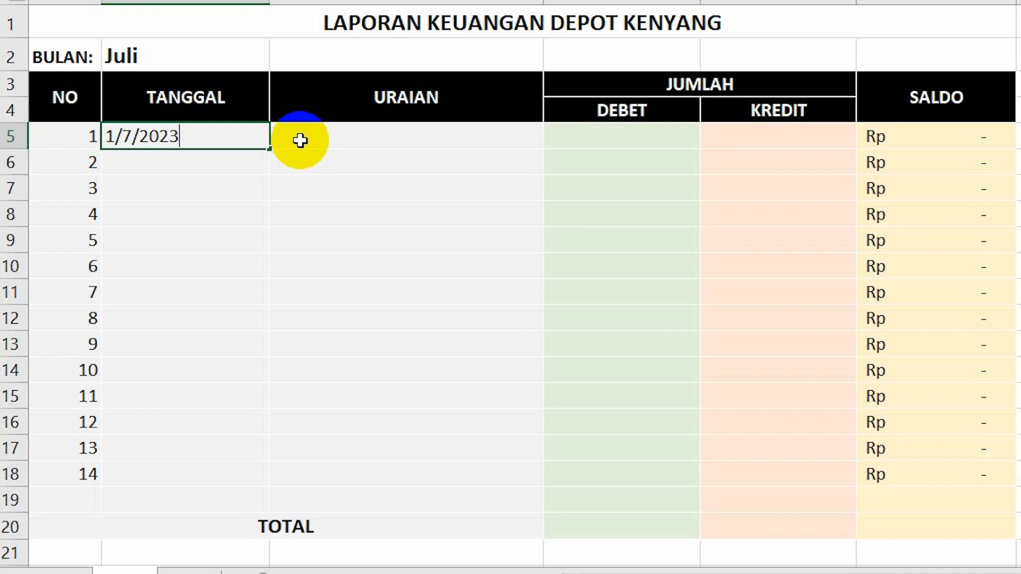
click(301, 140)
key(Left)
click(301, 140)
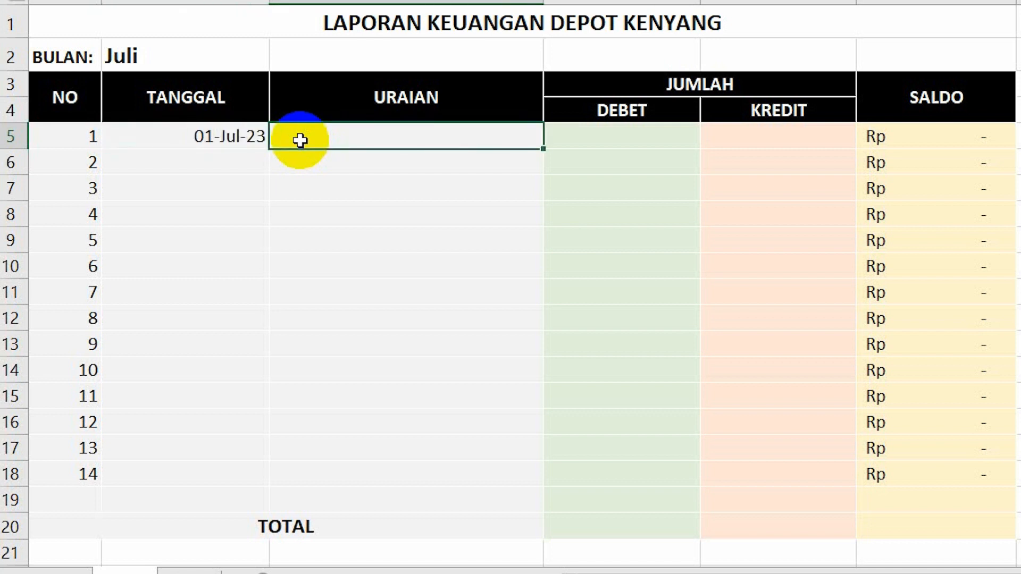
text(Sal)
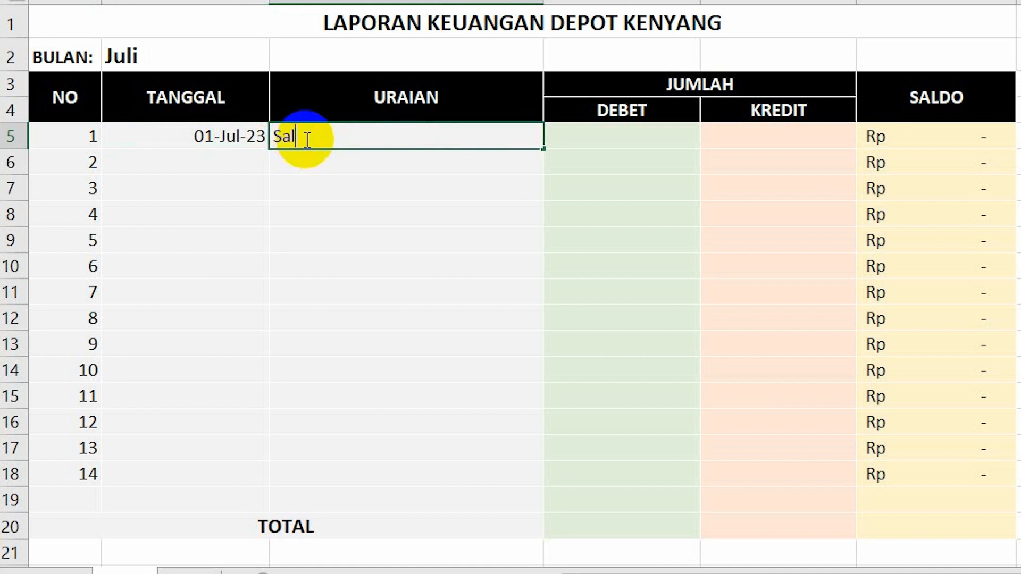
text(do Awal)
key(Tab)
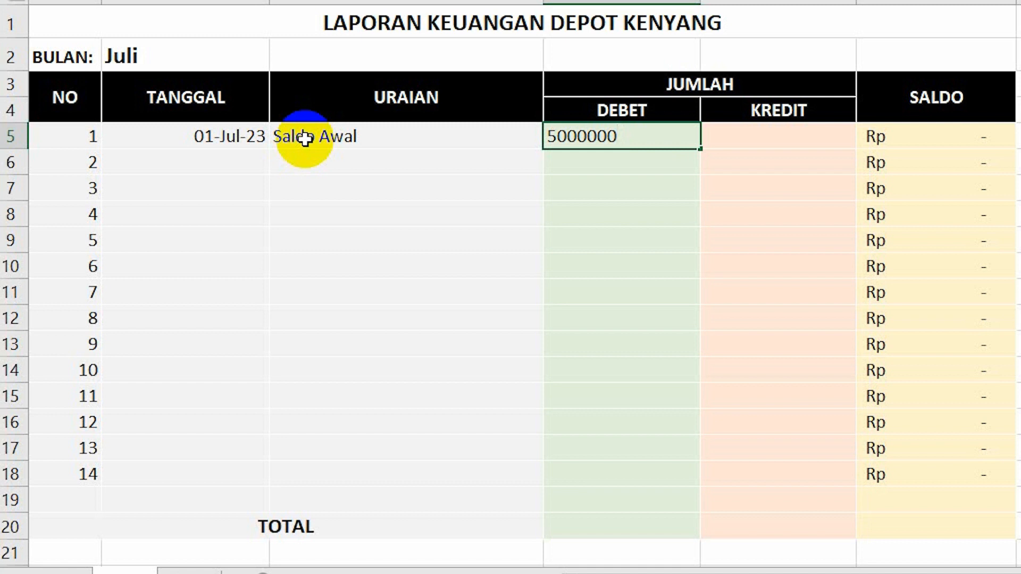
key(Return)
- Examine the balances in the Saldo column from row 5 downward, including the rows without transactions
key(Up)
key(Right)
key(Right)
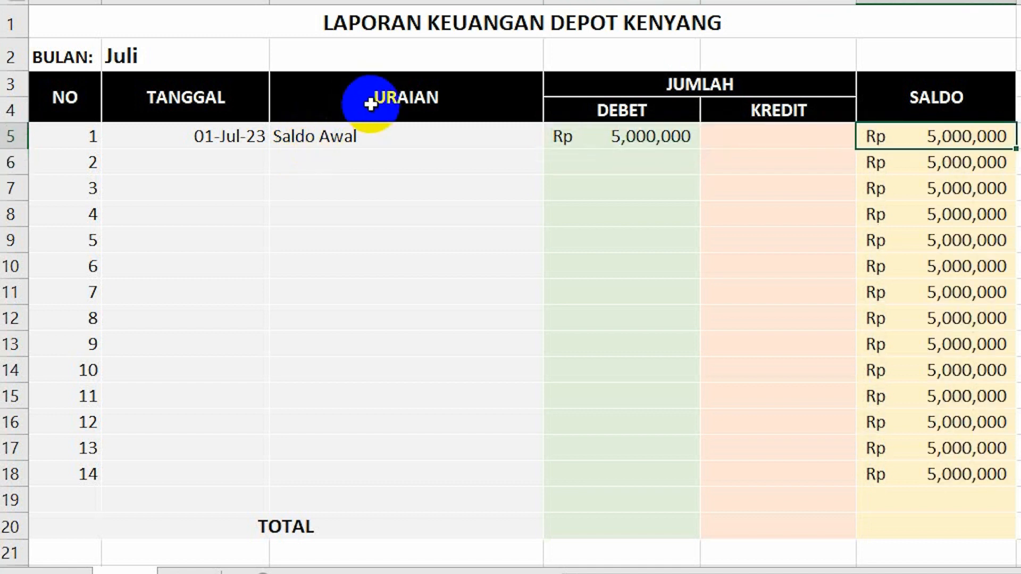
key(Down)
key(Down)
key(Down)
key(Down)
key(Down)
key(Down)
key(Down)
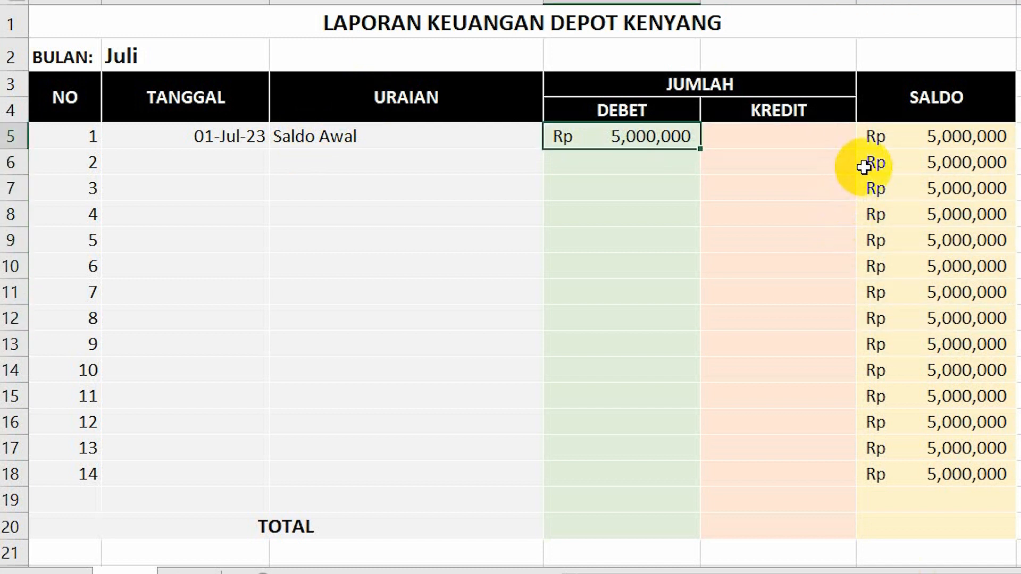
- Insert an IF function with the condition OR(D6<>0,E6<>0) ahead of the existing balance calculation in F6
click(910, 163)
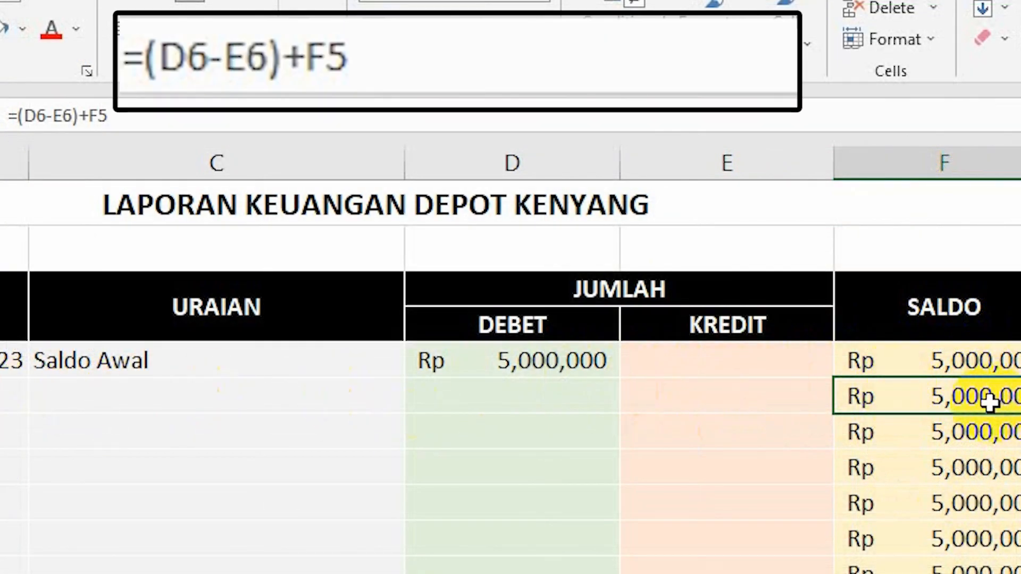
click(178, 116)
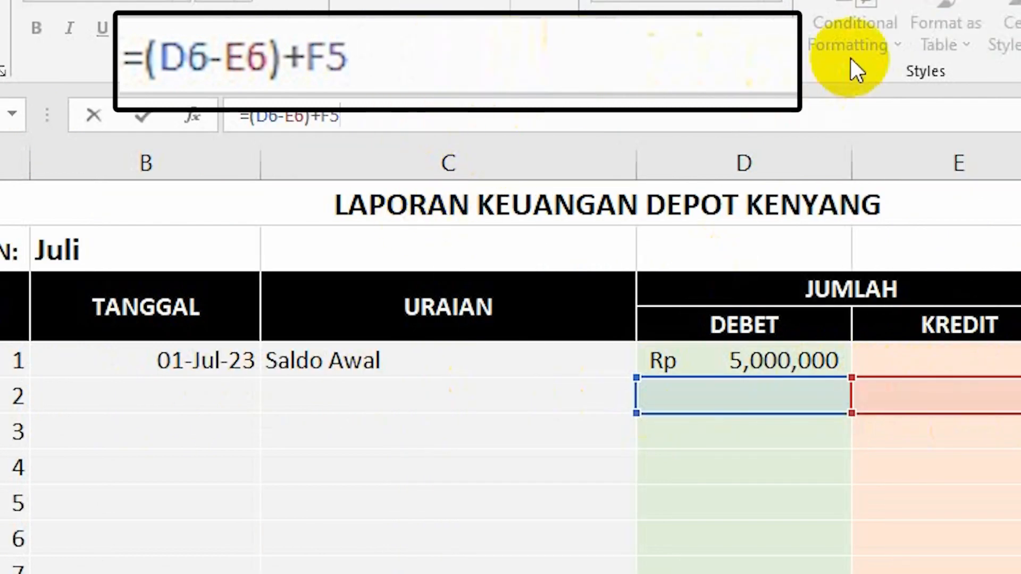
key(Left)
key(Left)
key(Left)
key(Left)
key(Left)
key(Left)
key(Left)
key(Left)
key(Left)
key(Left)
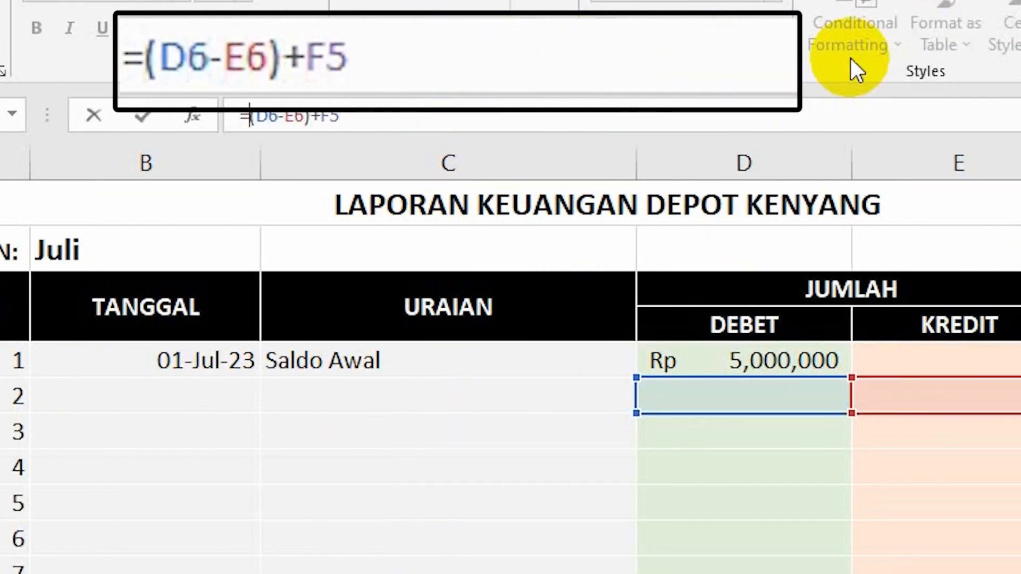
text(if()
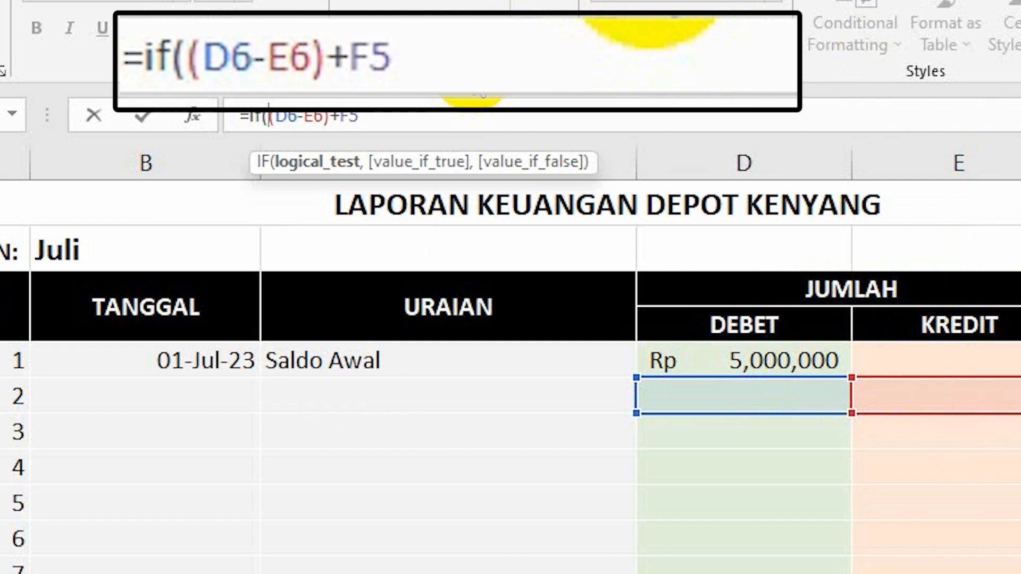
text(OR)
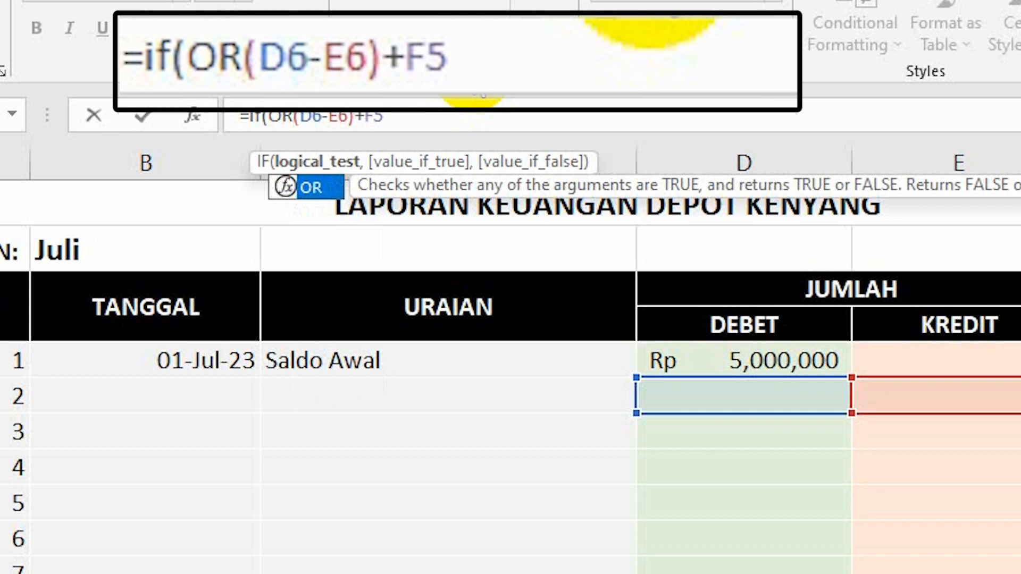
text(()
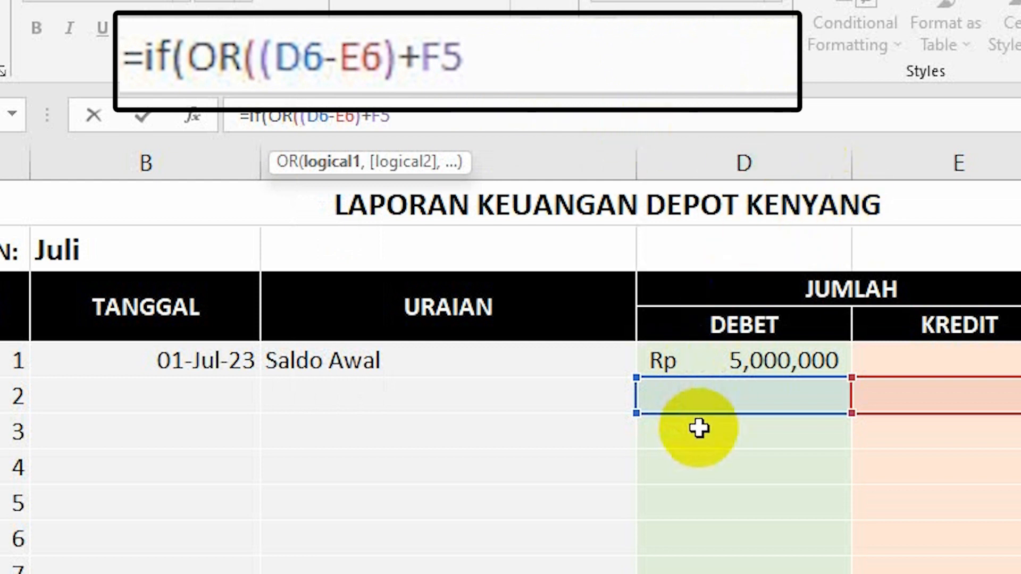
click(718, 402)
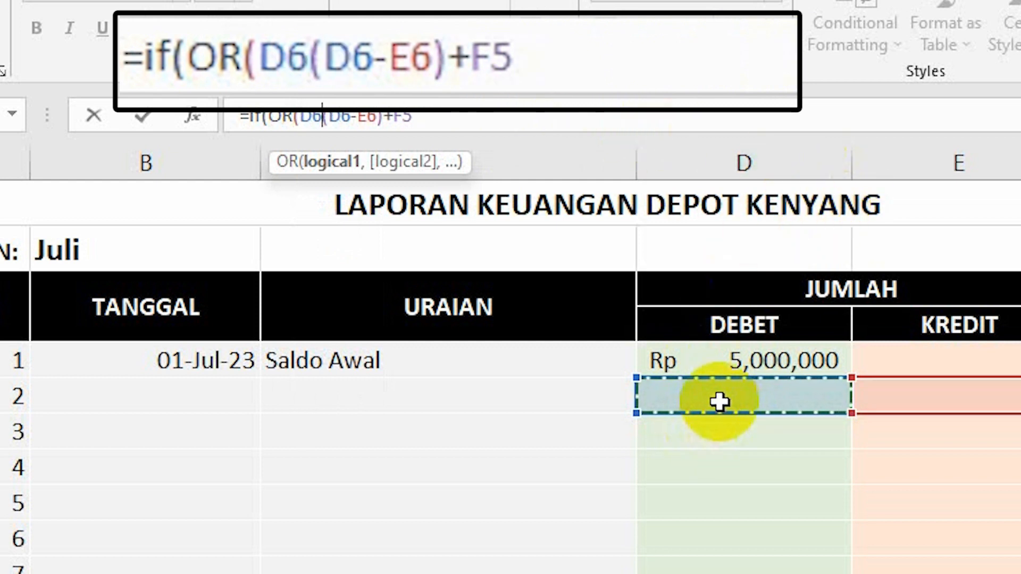
text(<>)
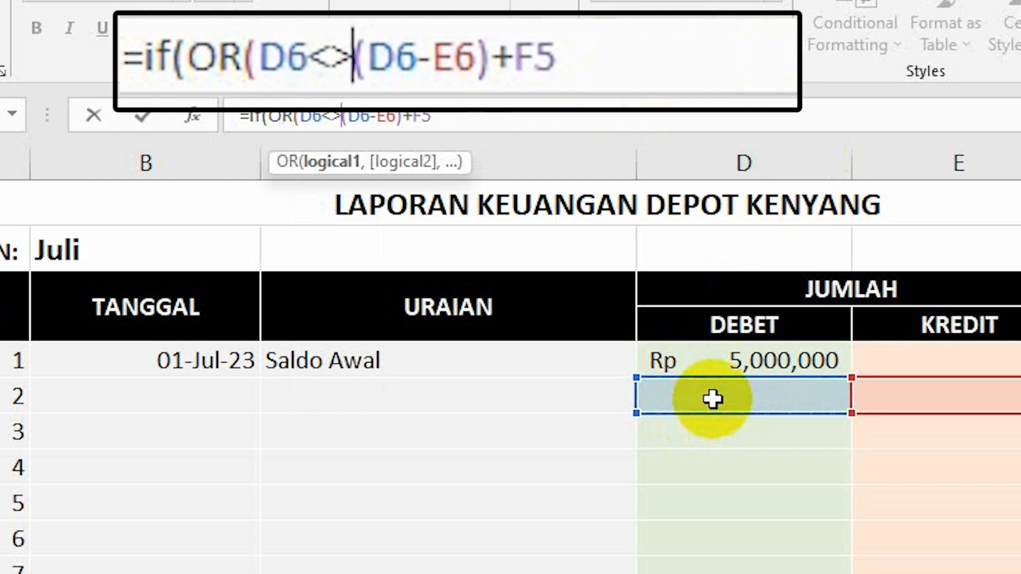
text(0)
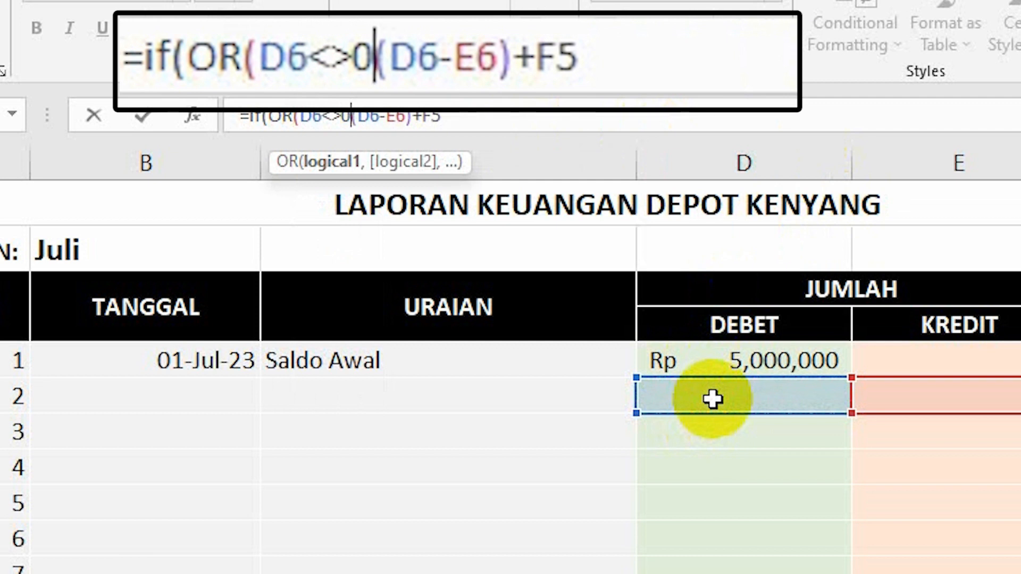
text(,)
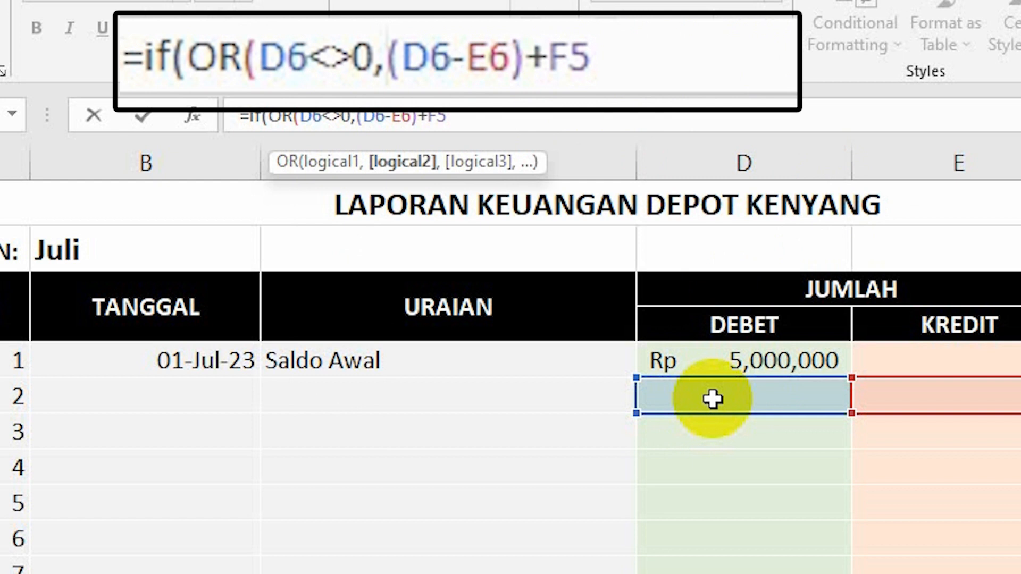
click(969, 394)
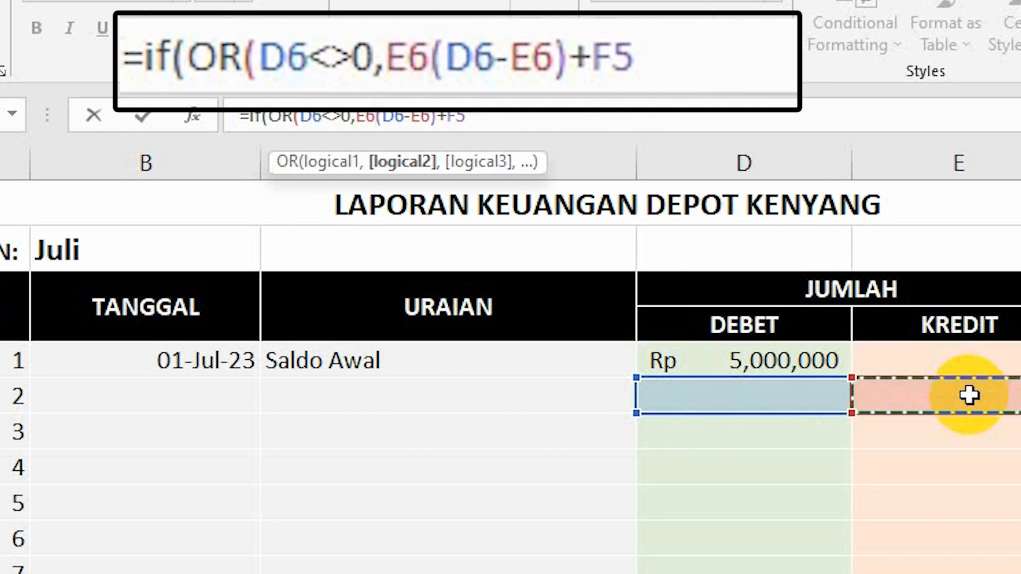
text(<>)
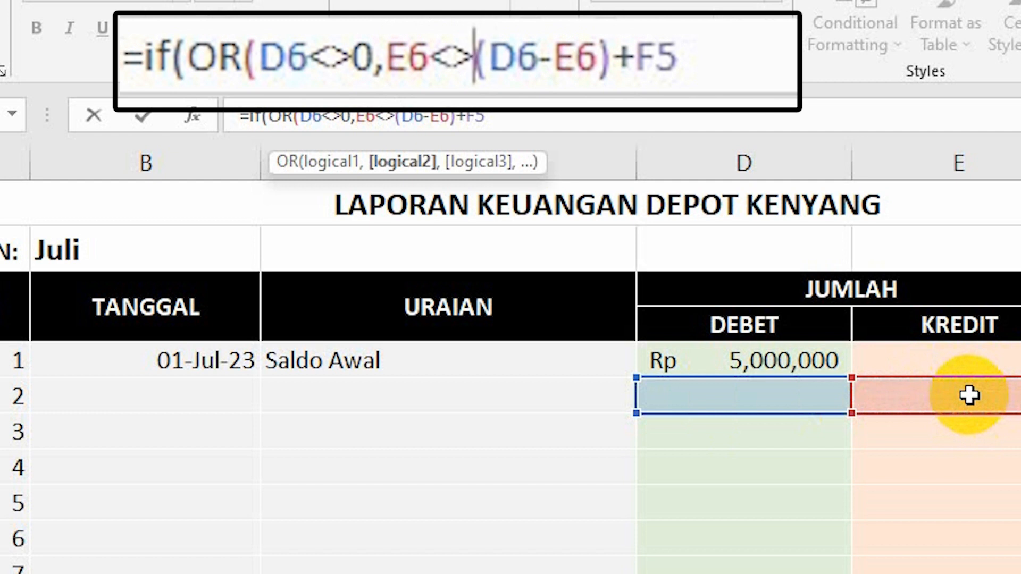
text(0)
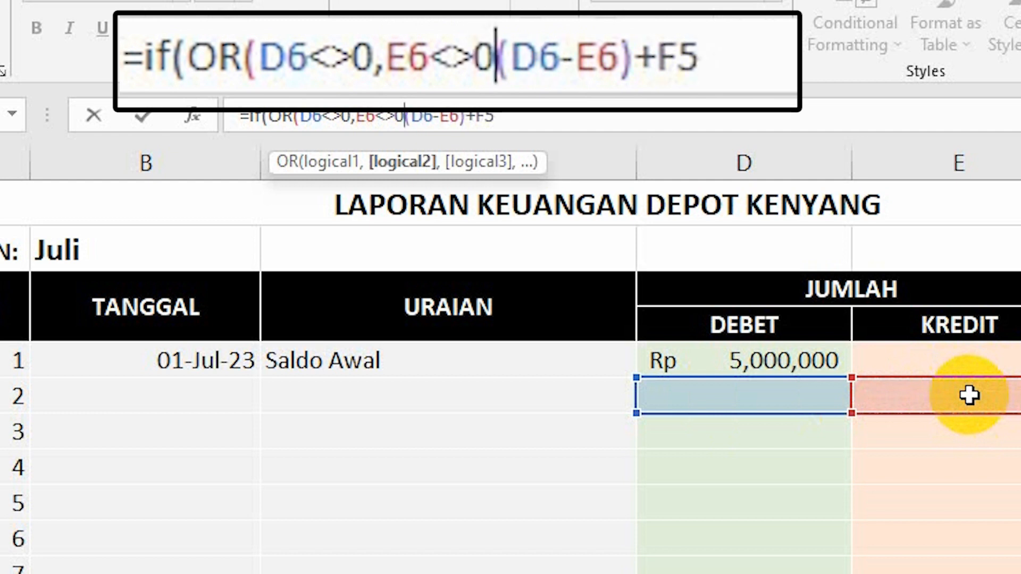
text())
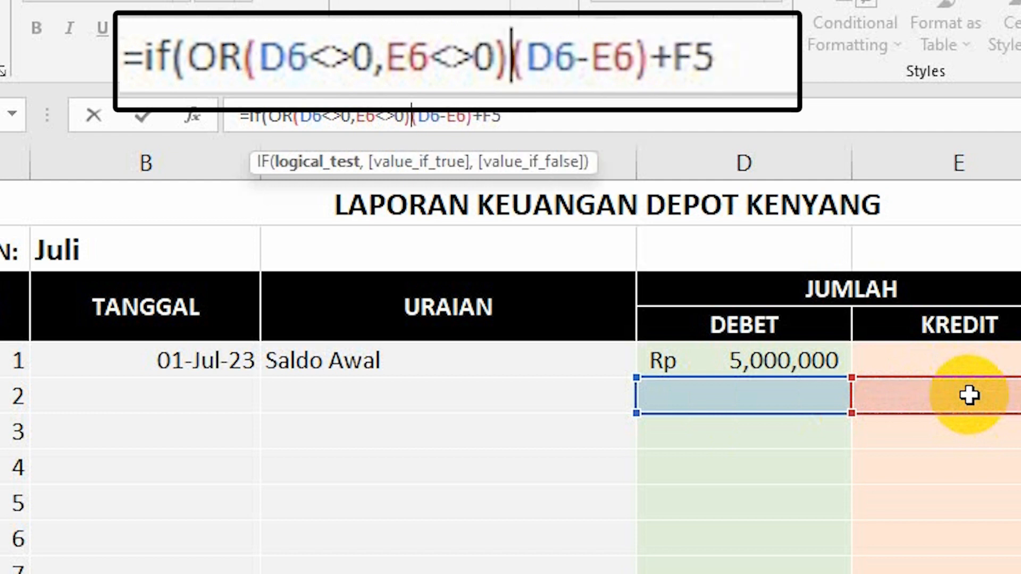
- Complete the IF formula in F6 with (D6-E6)+F5 as the true value and 0 as the false value
text(,)
key(Right)
key(Right)
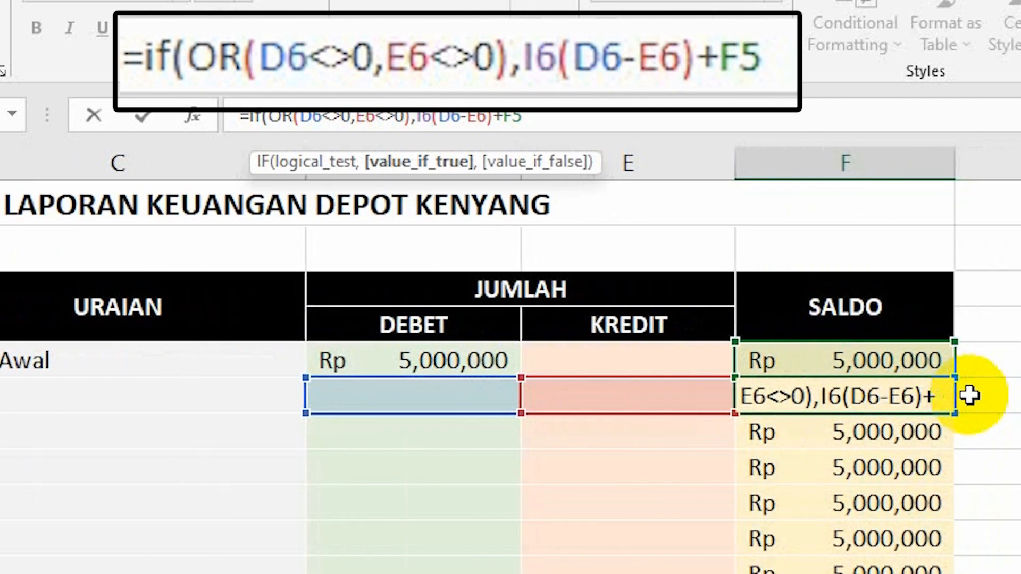
key(BackSpace)
key(BackSpace)
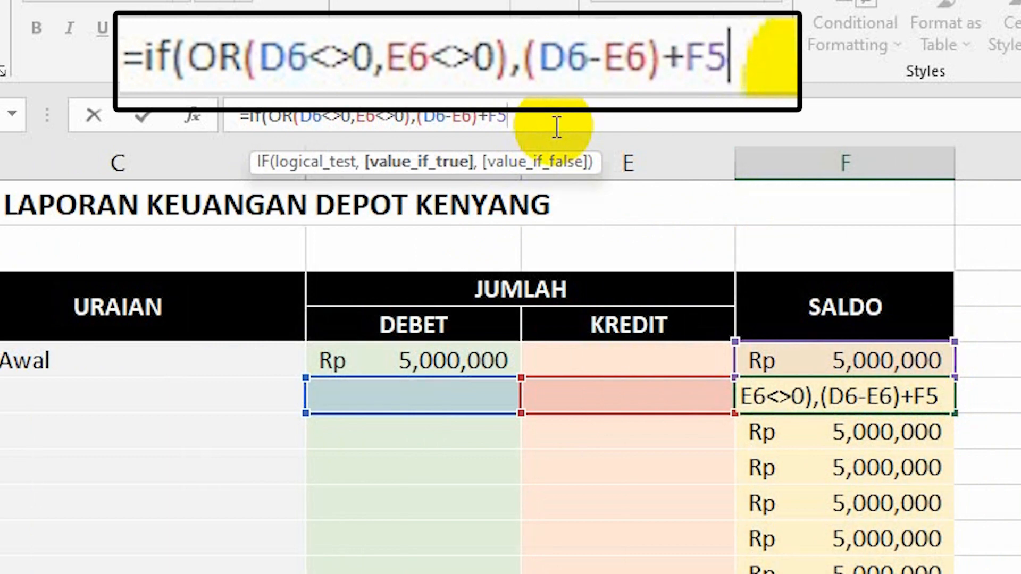
text(,)
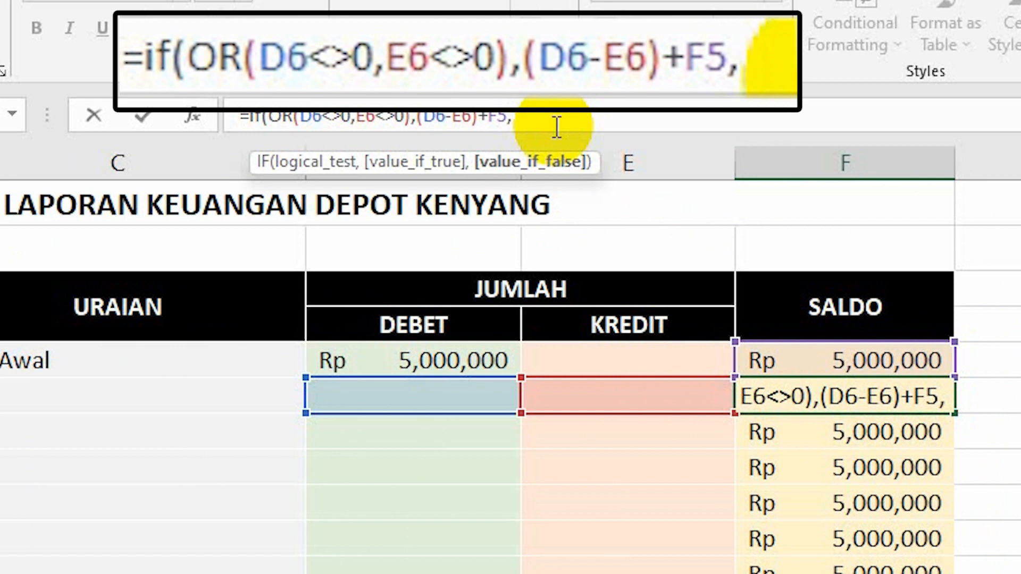
text(0)
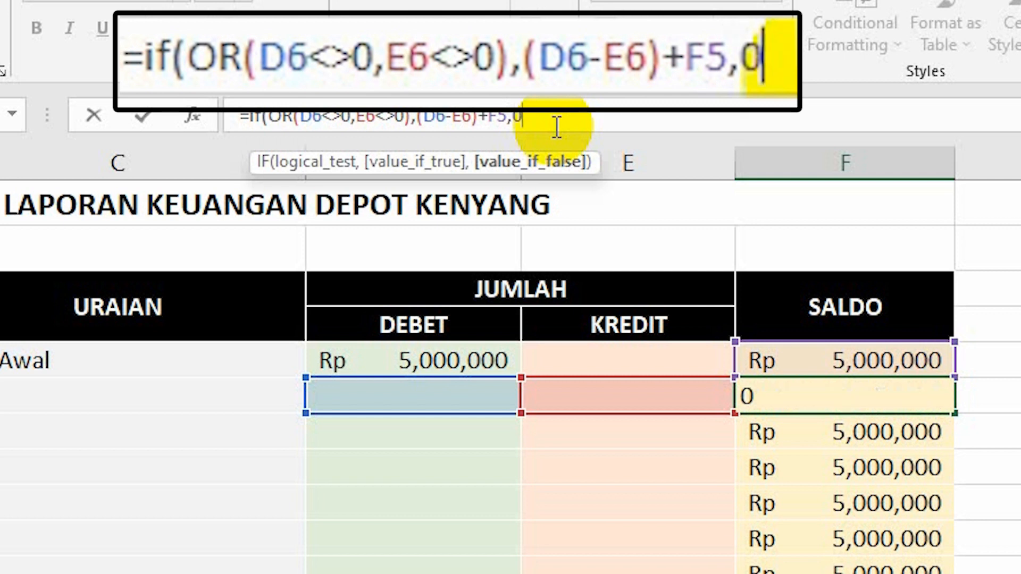
text())
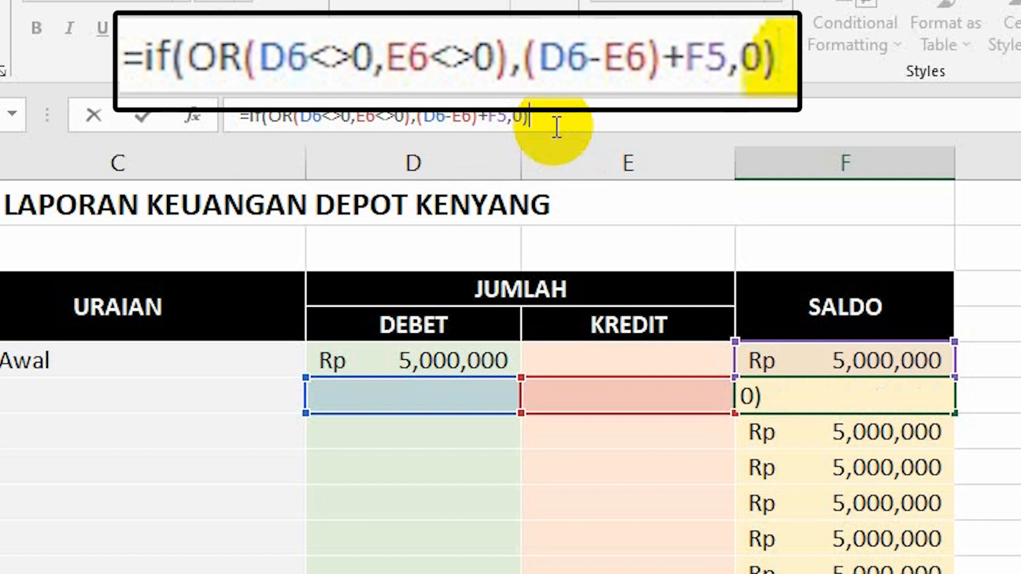
key(Return)
- Fill the conditional balance formula from F6 down to F18
click(899, 396)
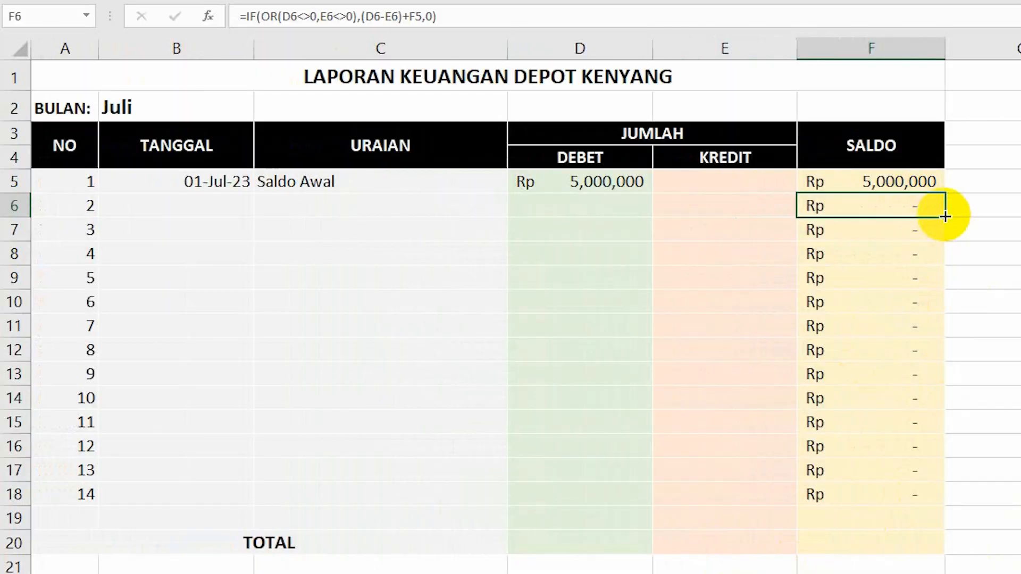
drag(944, 217, 963, 514)
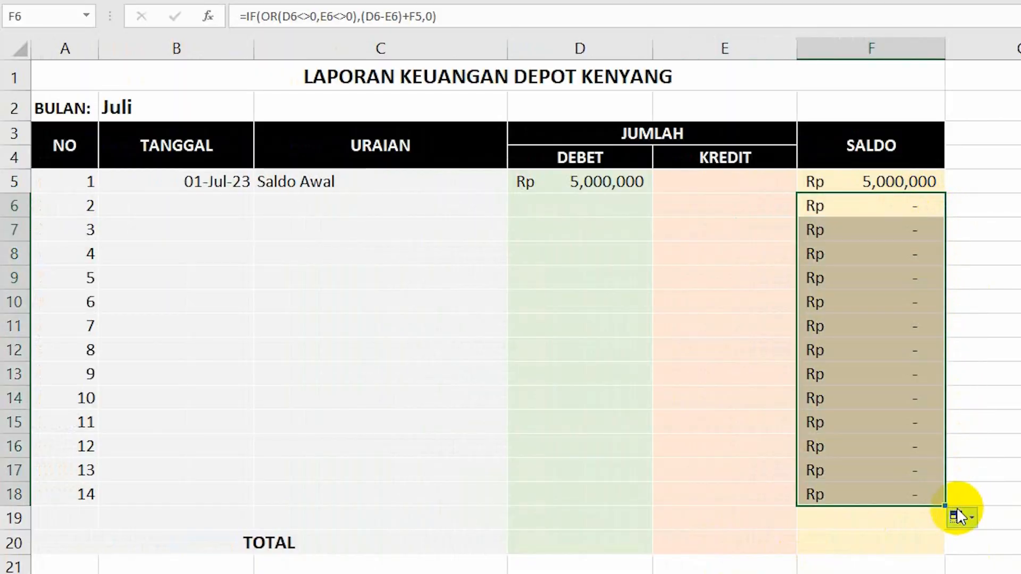
click(875, 209)
- Fill the date from B5 into B6 and correct it to 01/07/2023
click(220, 204)
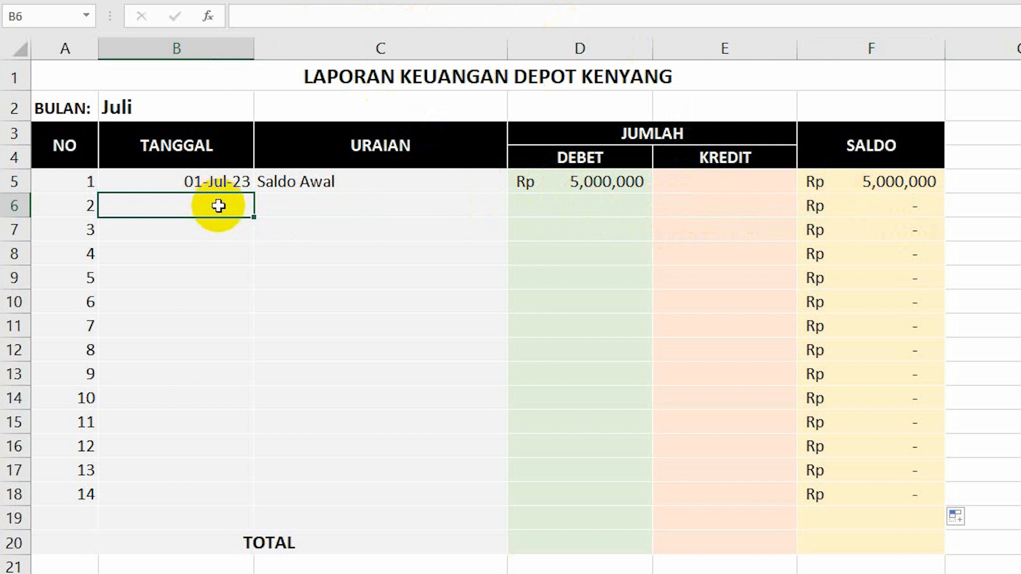
click(239, 186)
drag(257, 194, 228, 211)
double_click(202, 207)
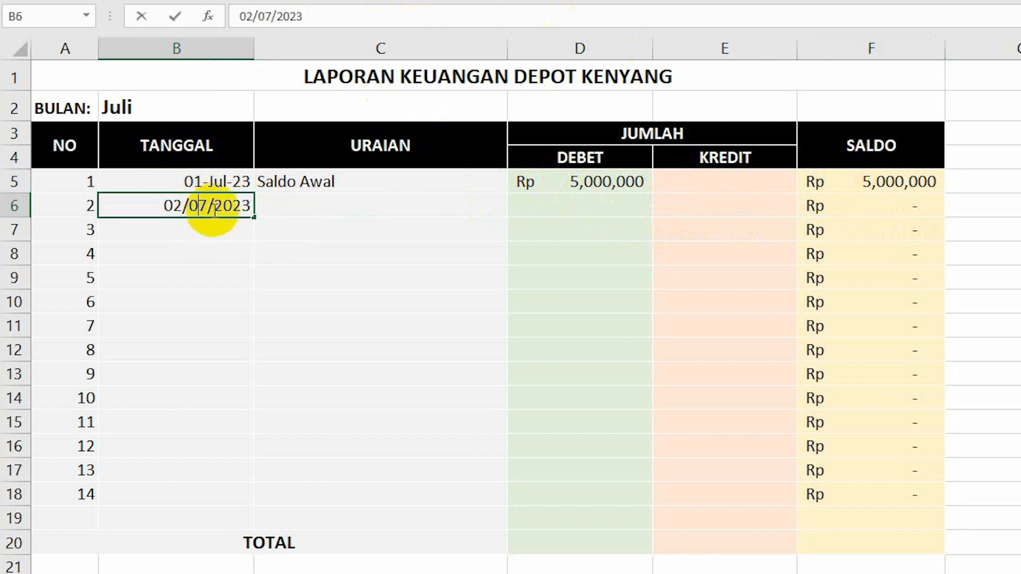
click(182, 207)
key(BackSpace)
text(1)
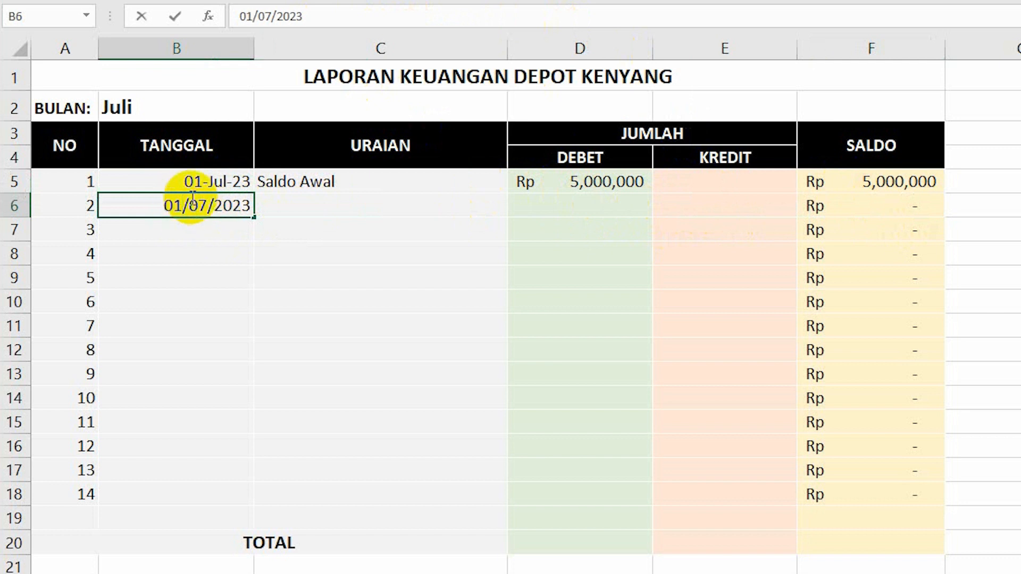
- Enter the description Pendapatan Harian in C6 and a debit of 2000000 in D6
click(322, 203)
text(pEndapatan Harian)
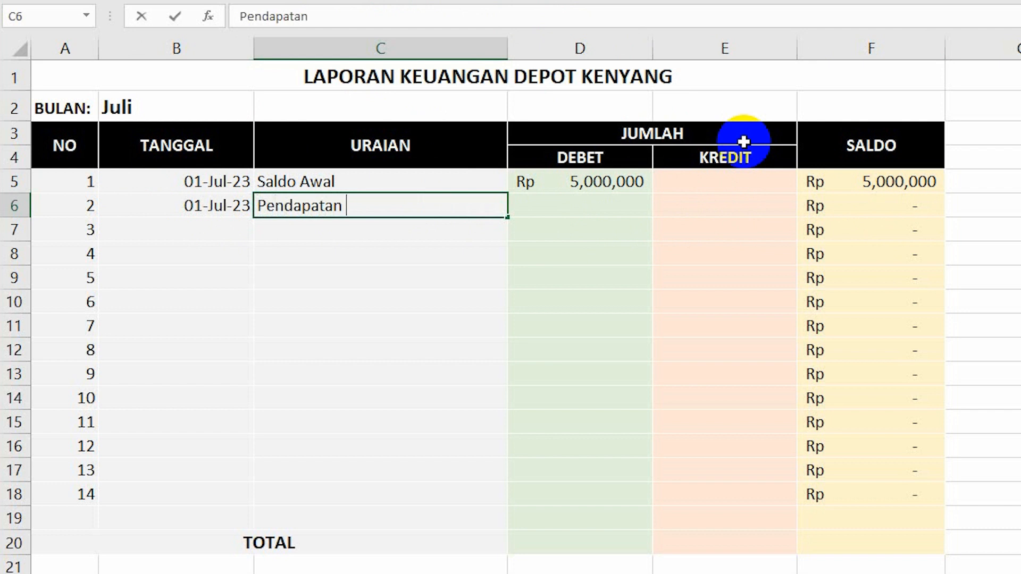
key(Tab)
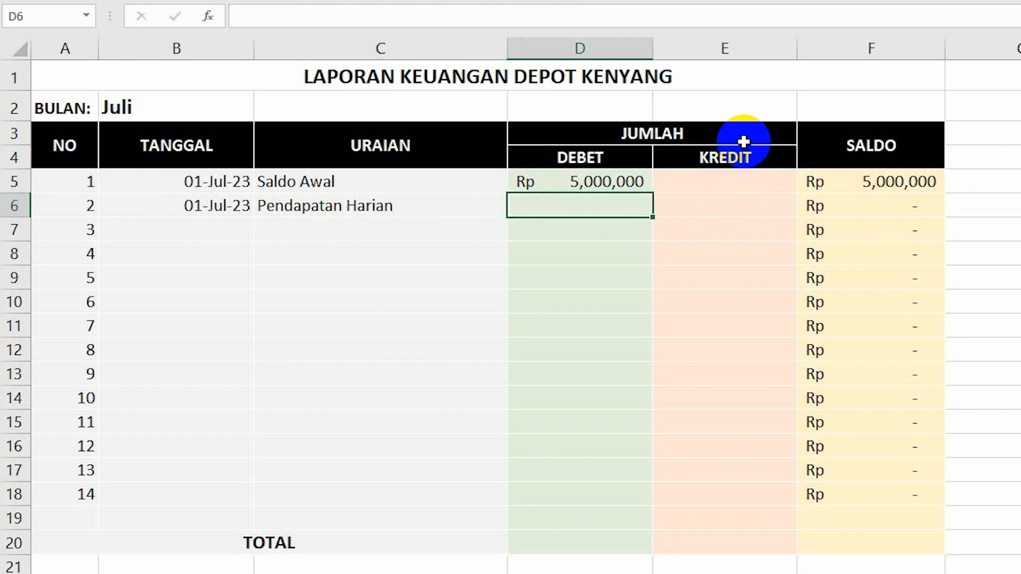
text(2000000)
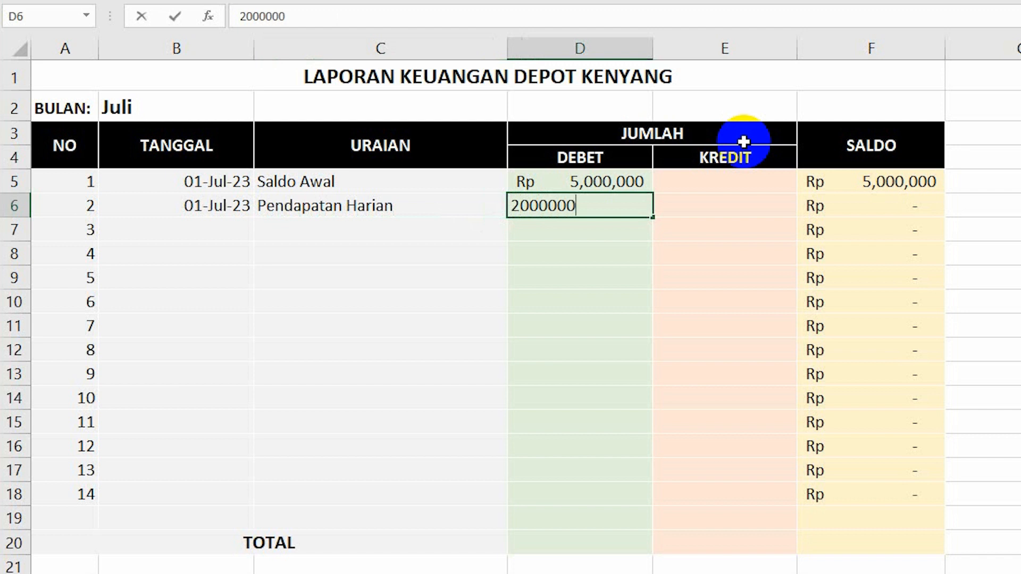
key(Return)
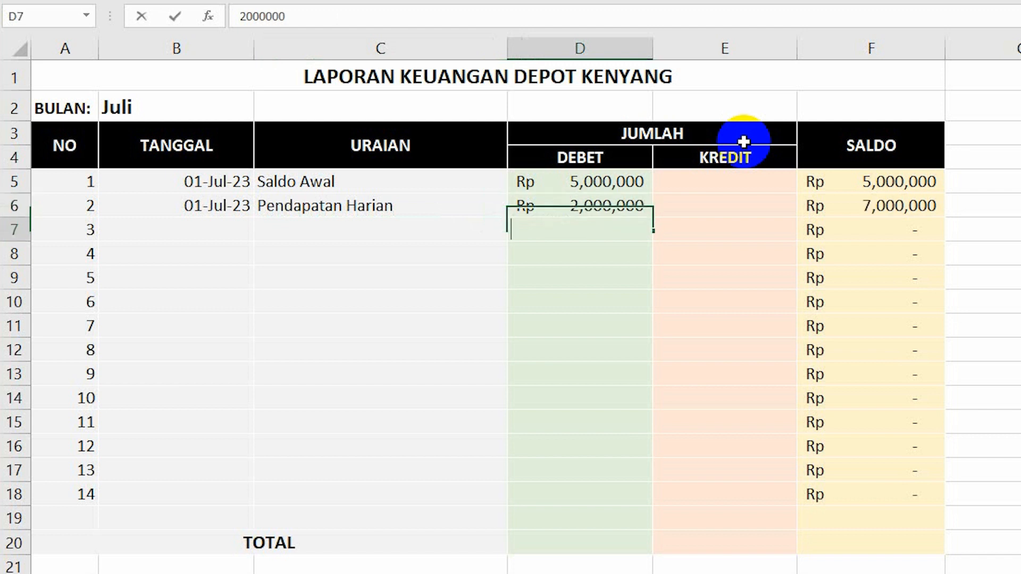
text(\)
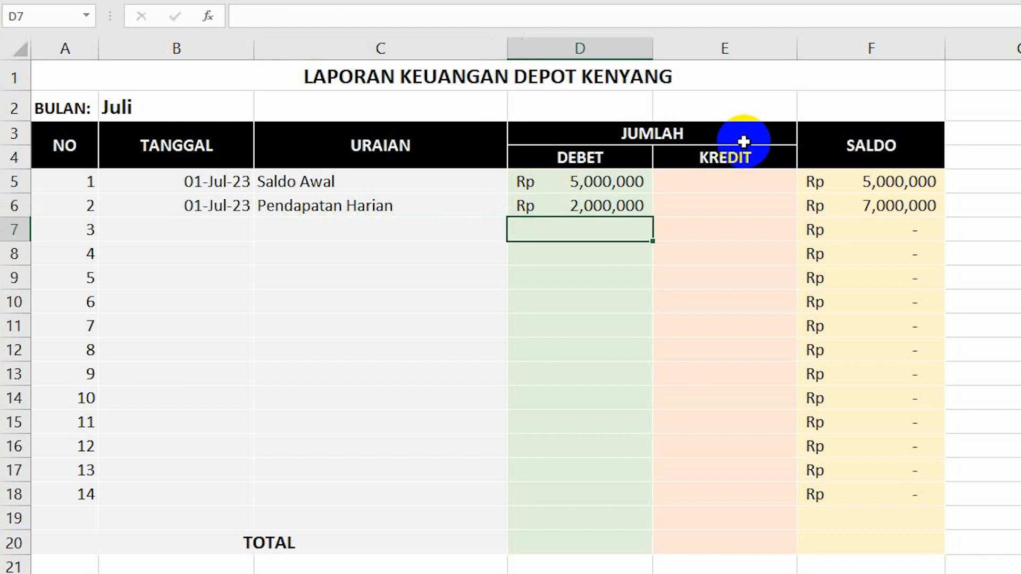
- Examine the conditional balance formulas down the SALDO column
key(Right)
key(Right)
key(Up)
key(Down)
key(Down)
key(Down)
key(Down)
key(Down)
key(Down)
key(Down)
key(Down)
key(Down)
key(Down)
key(Down)
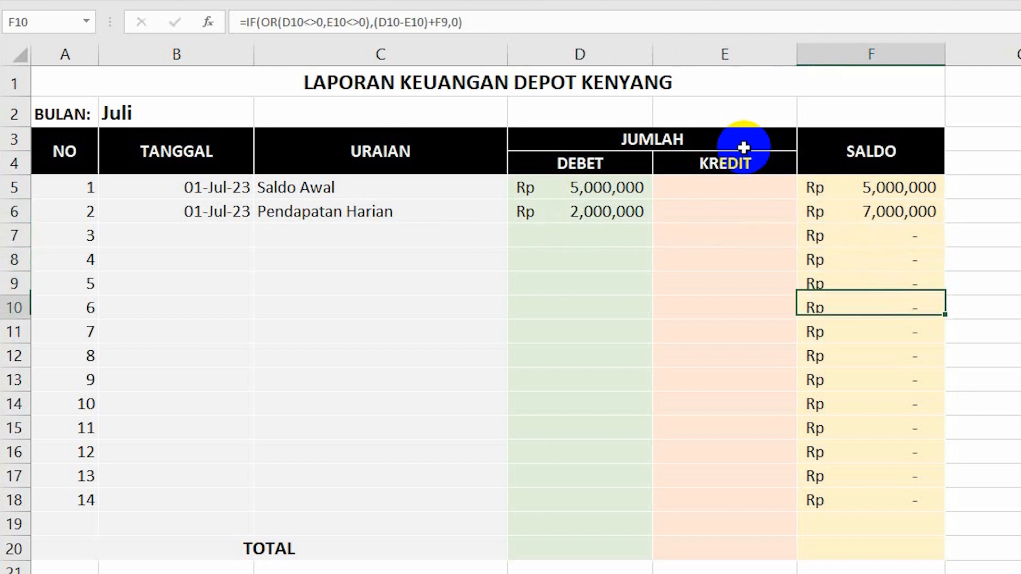
- Total the debit entries in D20 with a SUM of D5:D18
key(Down)
key(Down)
key(Down)
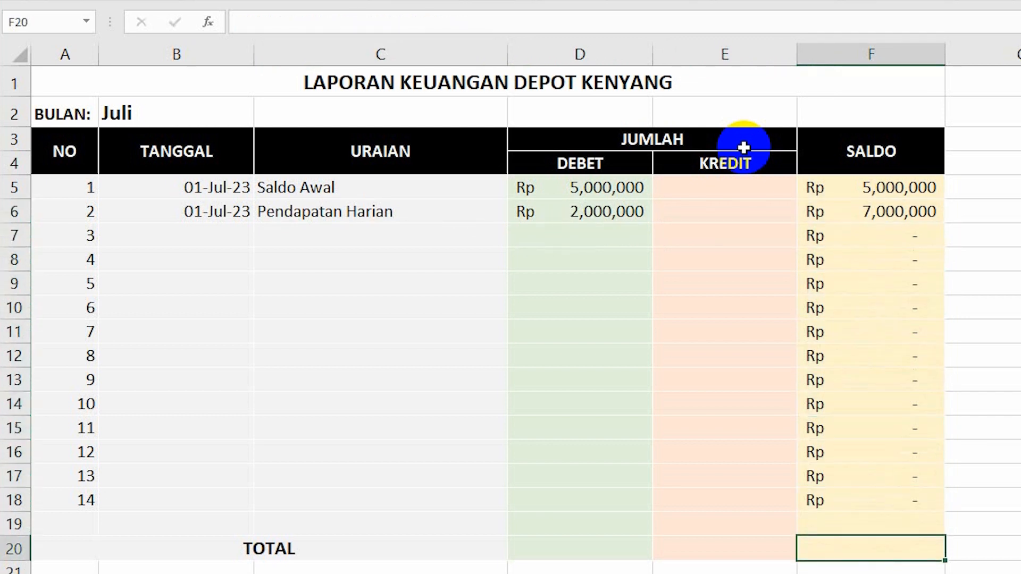
key(Left)
key(Left)
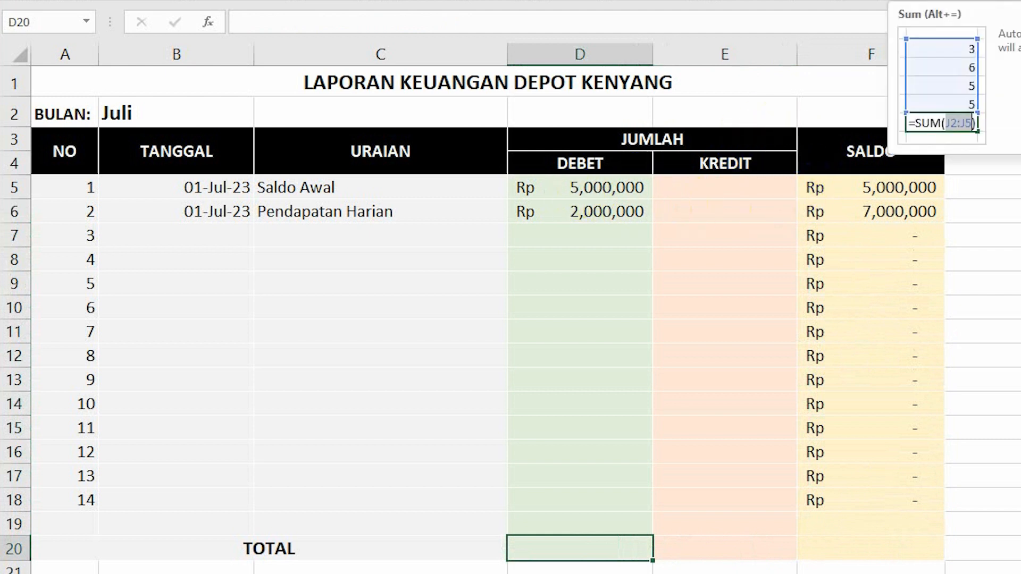
text(=)
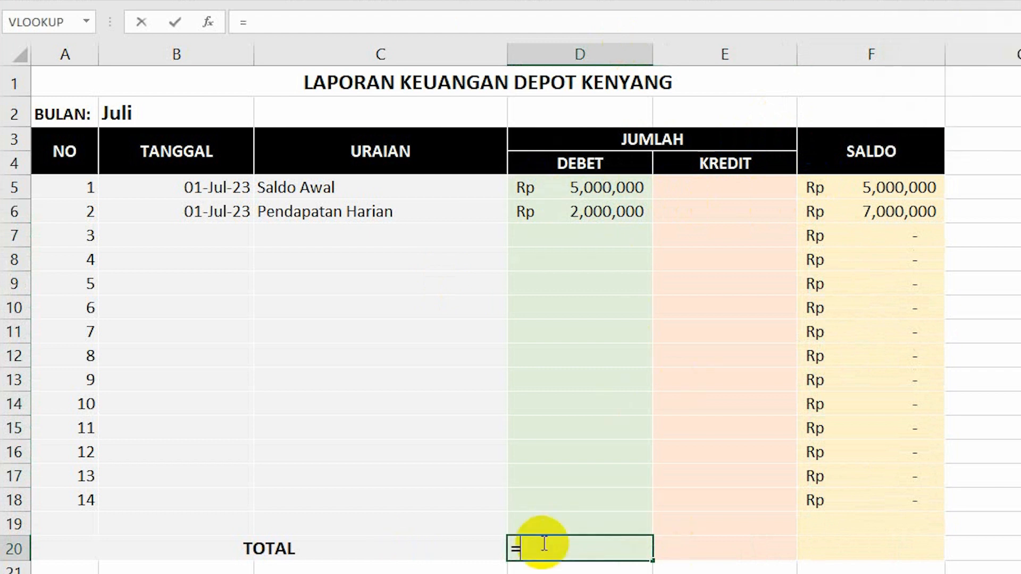
text(suum)
key(BackSpace)
key(BackSpace)
text(m()
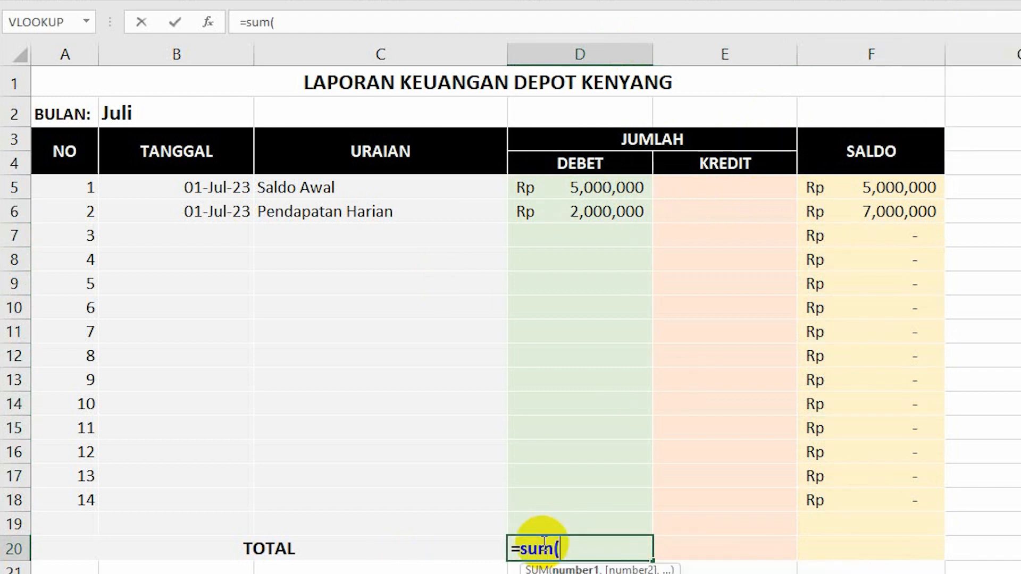
drag(558, 188, 572, 497)
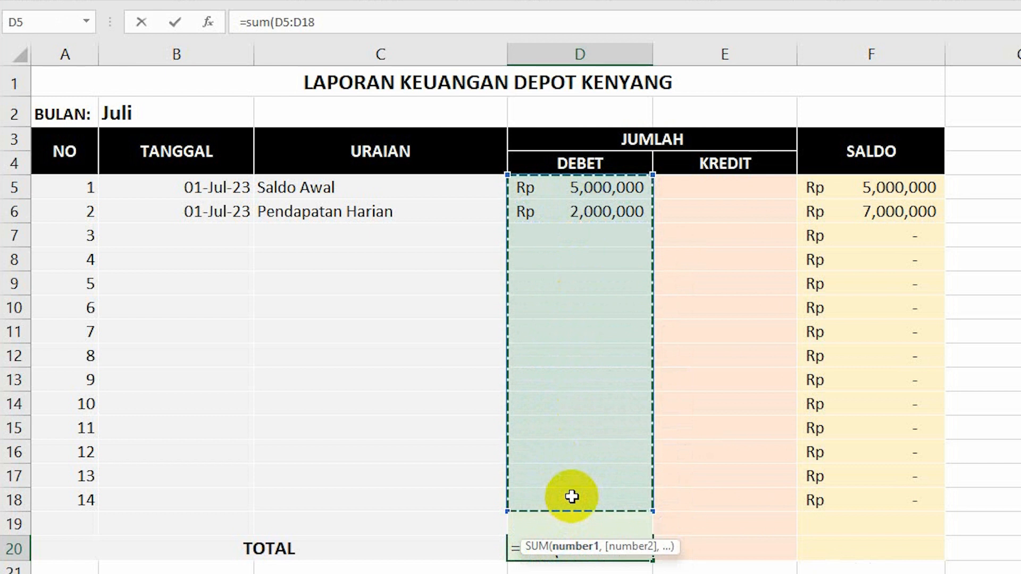
key(Return)
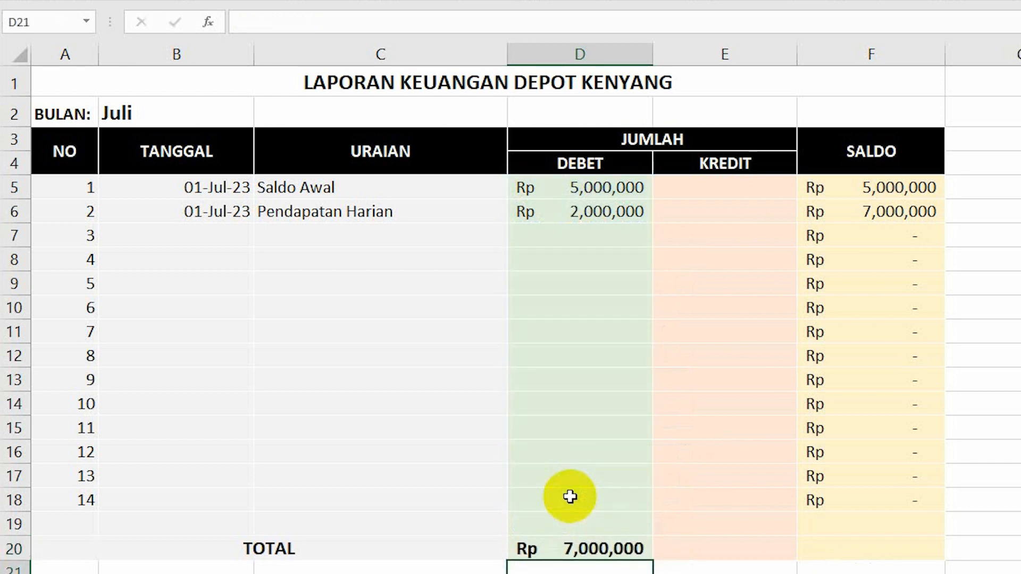
- Total the credit entries in E20 with a SUM of E5:E19
click(605, 550)
click(777, 547)
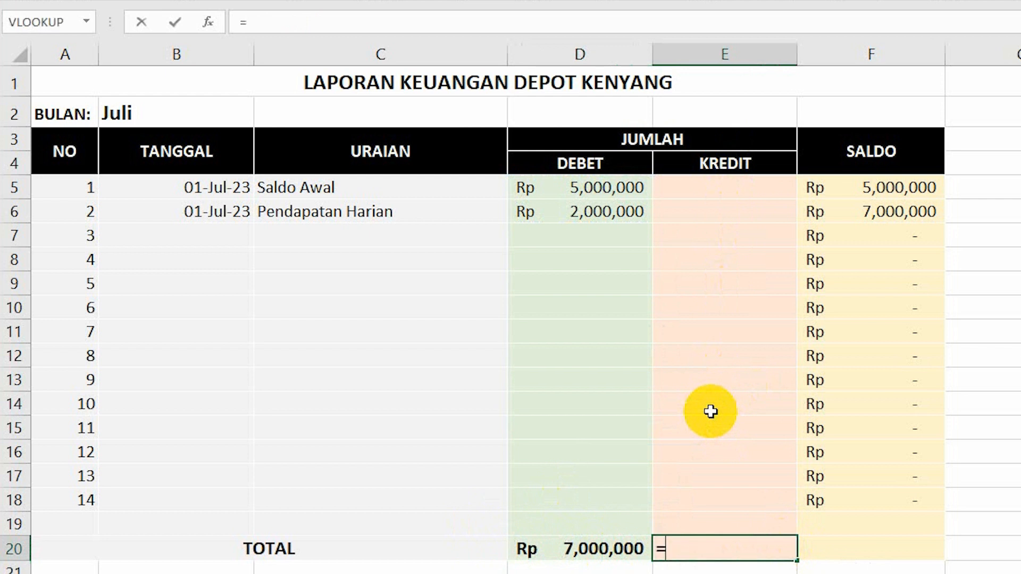
text(=sum)
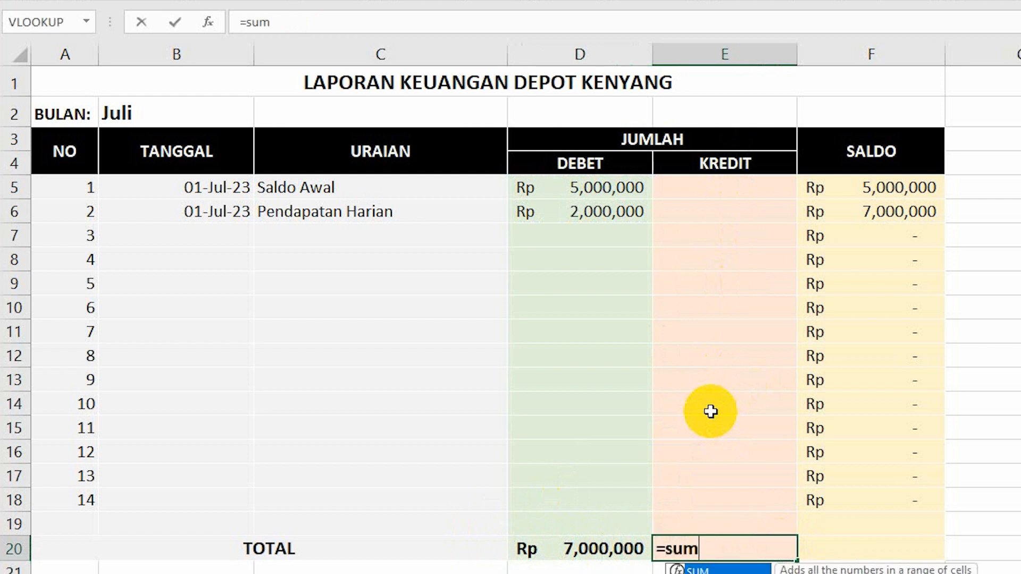
text(()
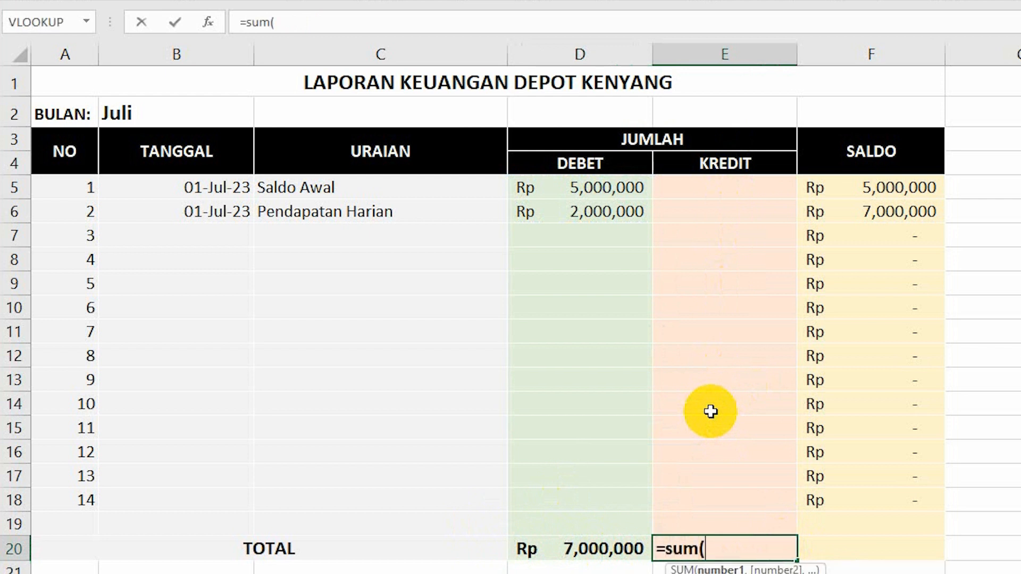
click(727, 187)
drag(727, 187, 709, 515)
key(Return)
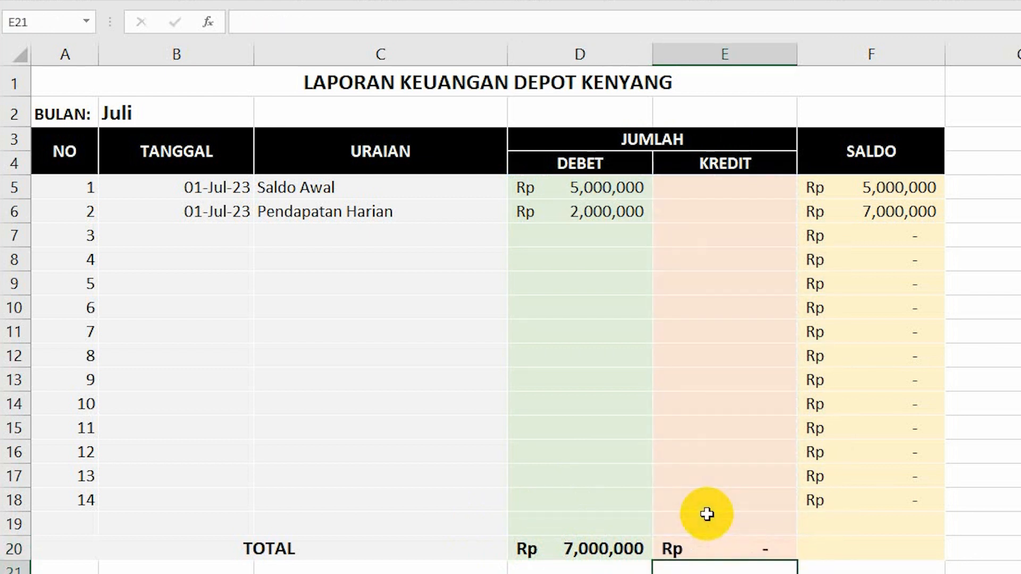
- Calculate the final balance in F20 with the formula =D20-E20
click(872, 548)
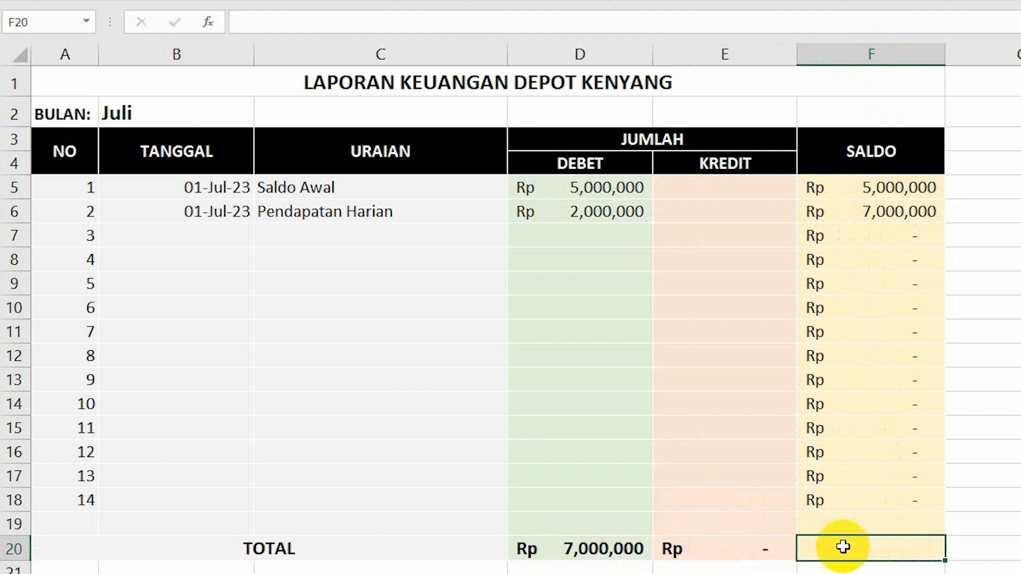
key(Left)
key(Left)
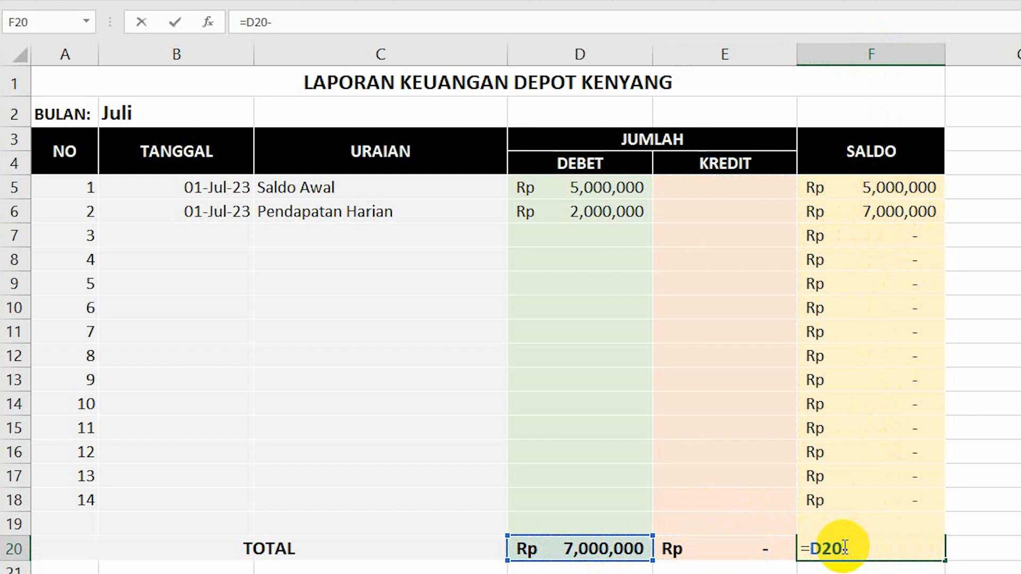
text(-)
key(Left)
key(Return)
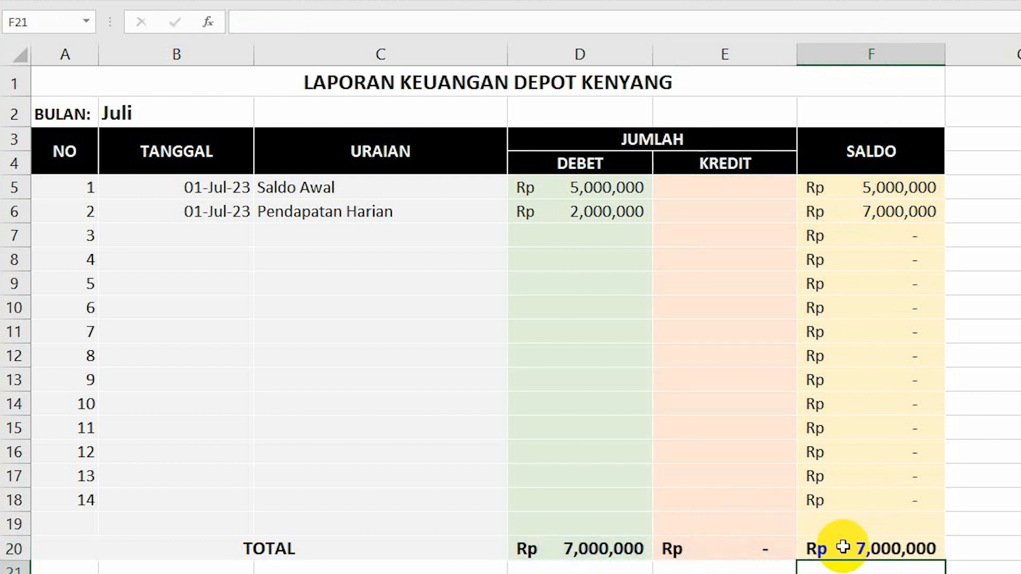
click(909, 547)
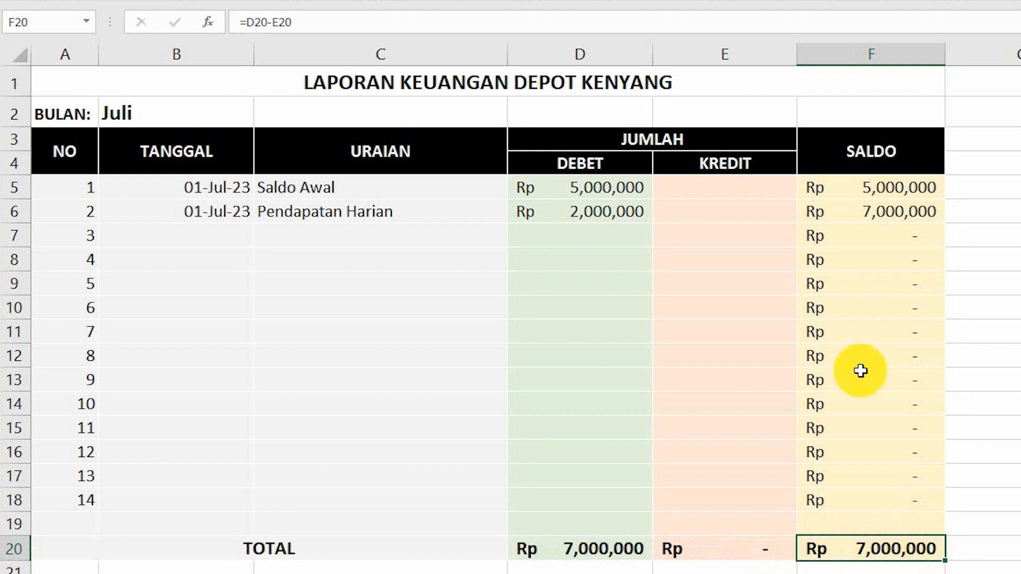
- Fill the date series from B6 into B7 to give 02-Jul-23
click(217, 228)
click(237, 205)
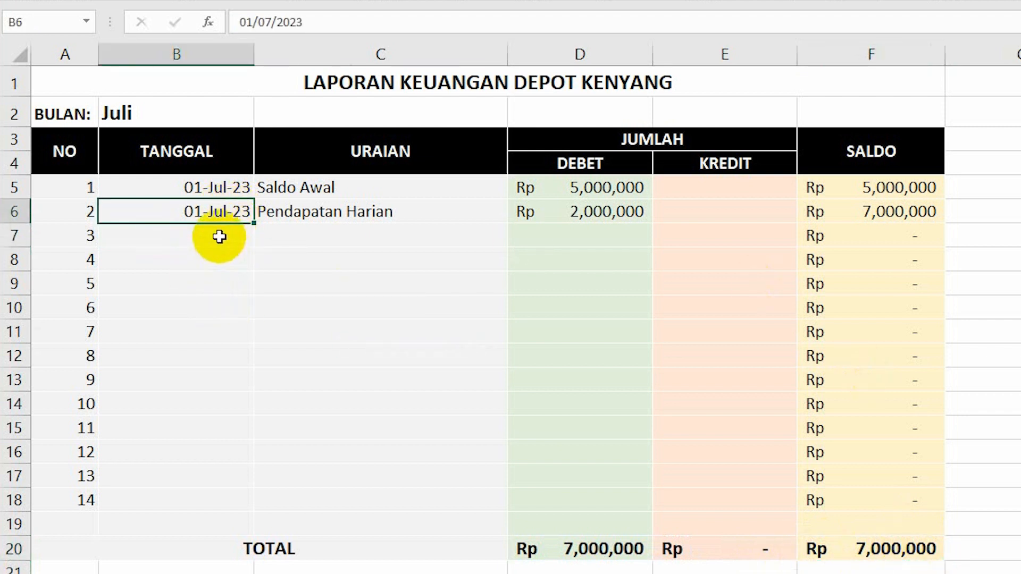
click(217, 235)
click(253, 221)
drag(256, 222, 260, 237)
click(198, 233)
- Enter the description Belanja Beras + Sayur in C7 and a credit of 2500000 in E7
click(326, 231)
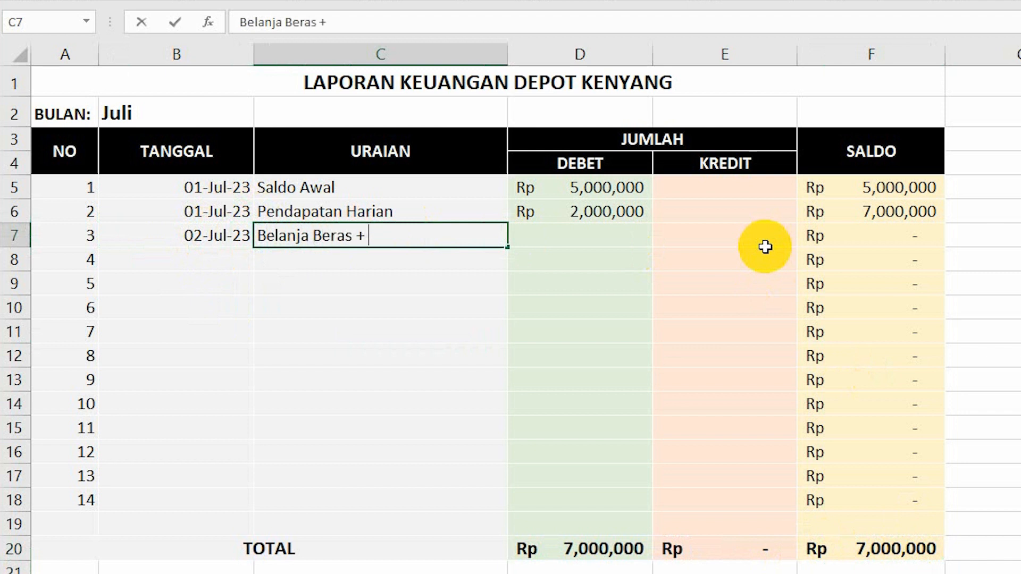
key(Tab)
key(Tab)
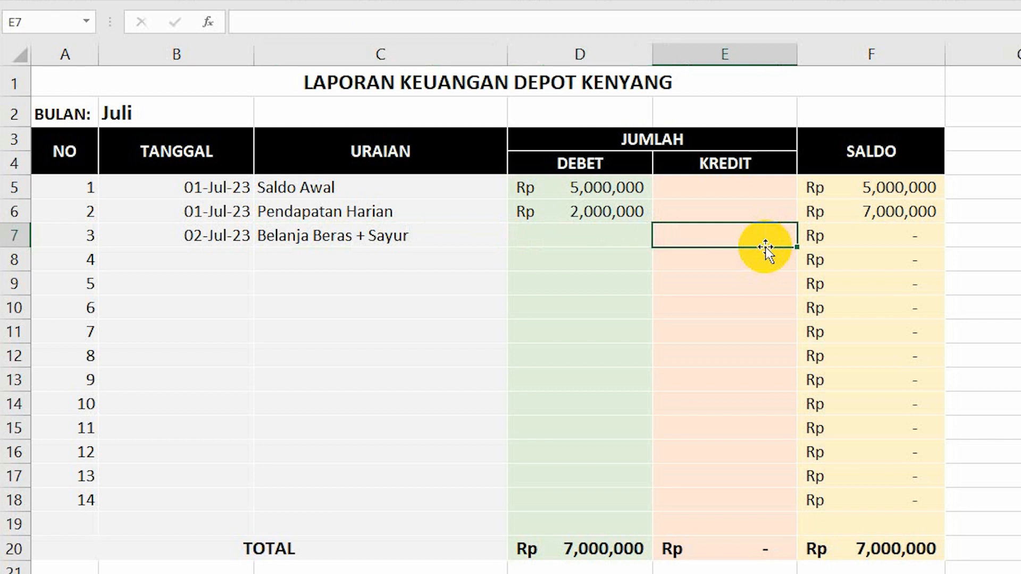
text(25000)
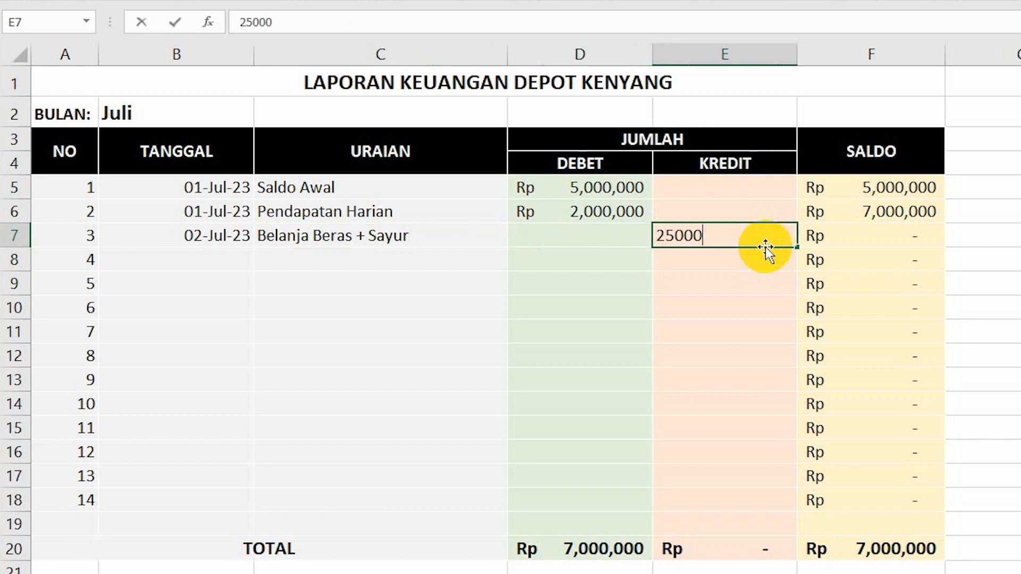
key(BackSpace)
text(000)
key(Return)
key(Up)
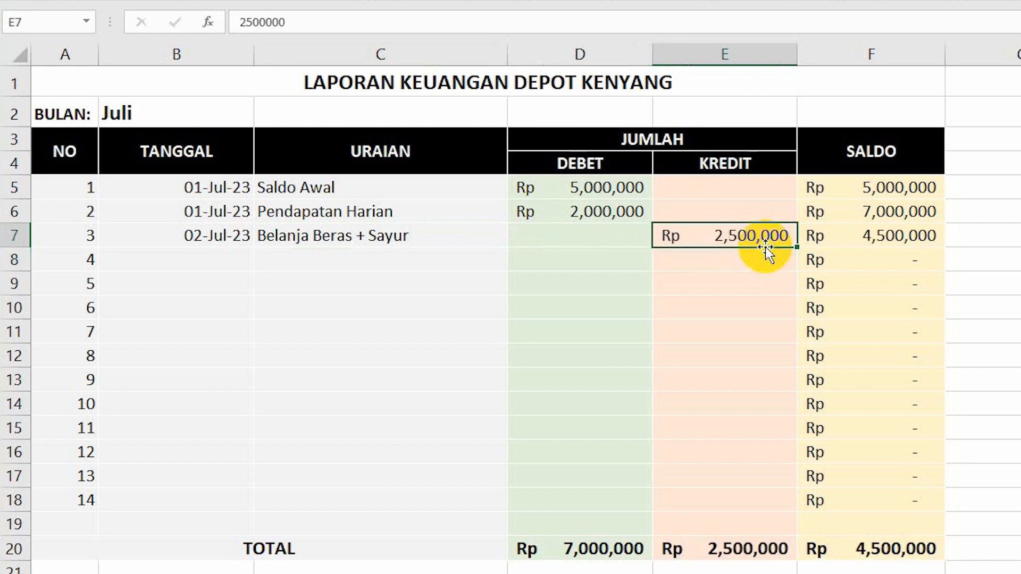
- Compare the credit and balance totals in row 20 with the running balance in F7, and check the empty row 8
click(758, 547)
click(868, 547)
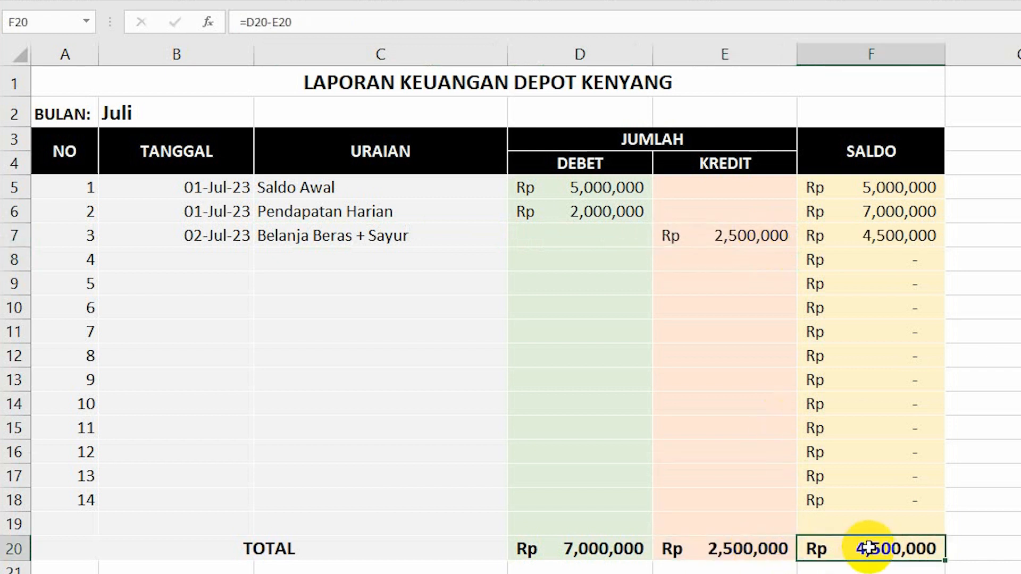
click(907, 235)
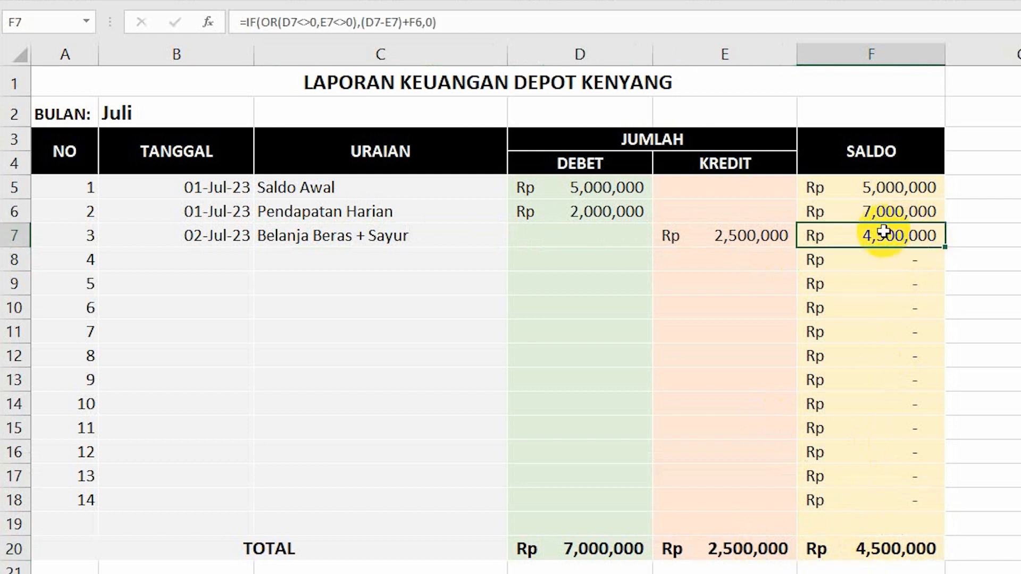
click(878, 548)
click(242, 271)
click(729, 269)
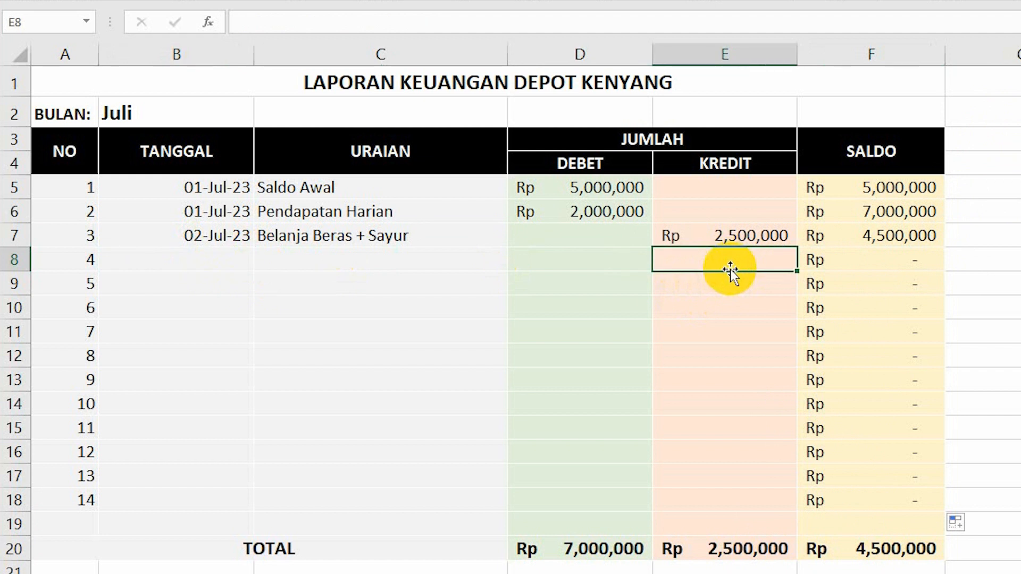
click(166, 264)
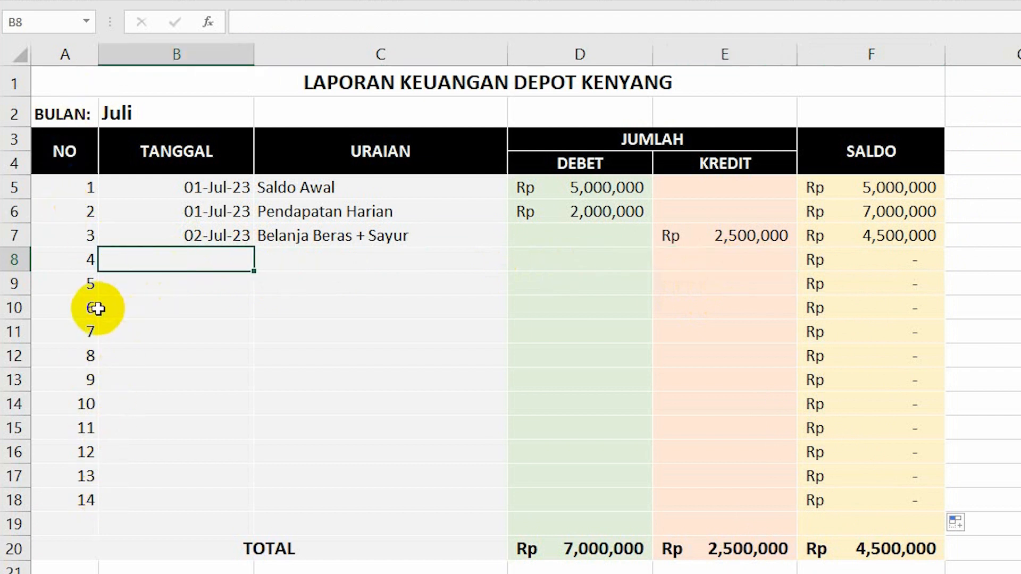
click(75, 259)
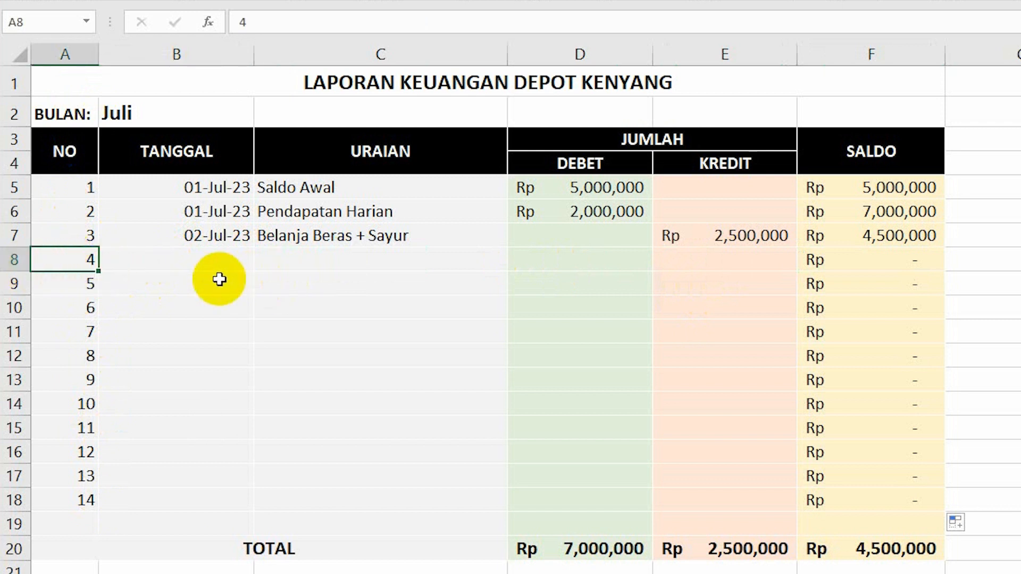
- Insert six blank rows above row 8, directly below the Belanja Beras + Sayur entry
click(14, 261)
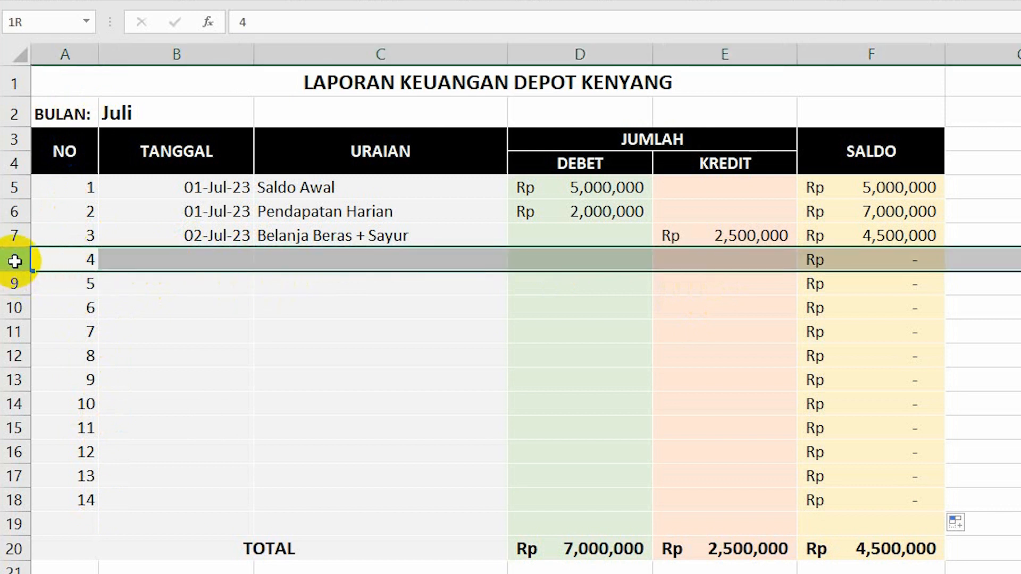
drag(15, 267, 17, 380)
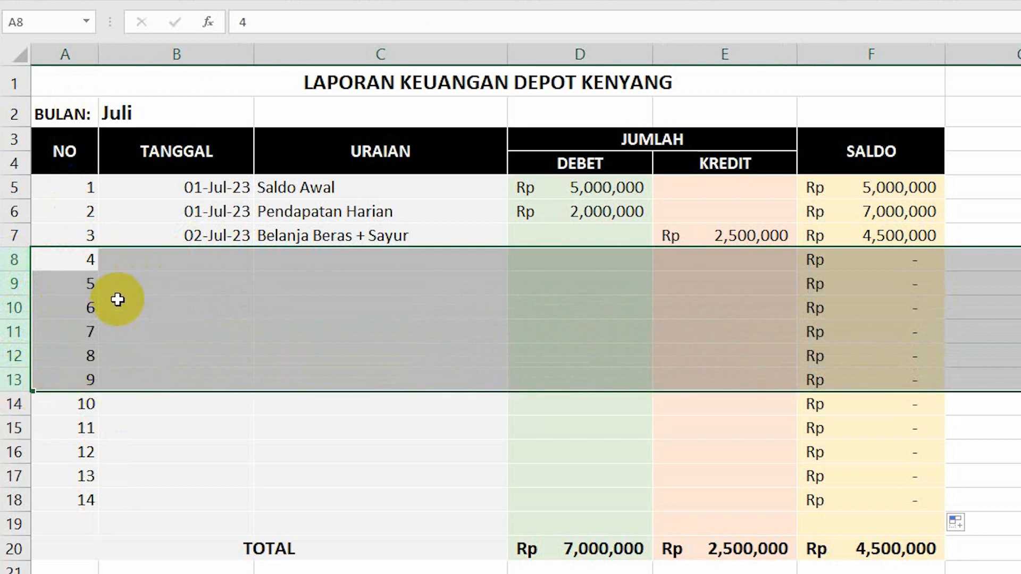
right_click(173, 302)
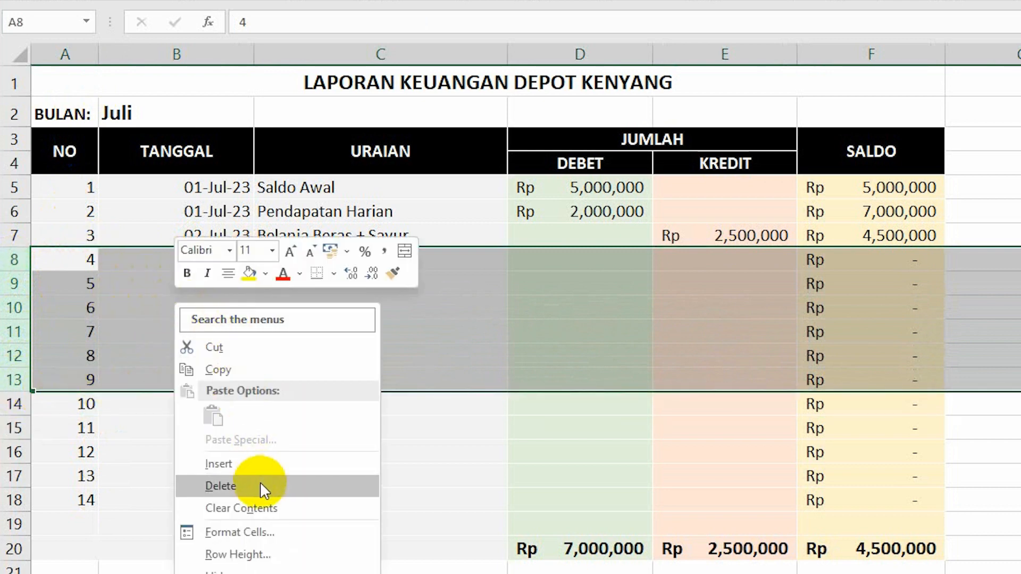
click(262, 461)
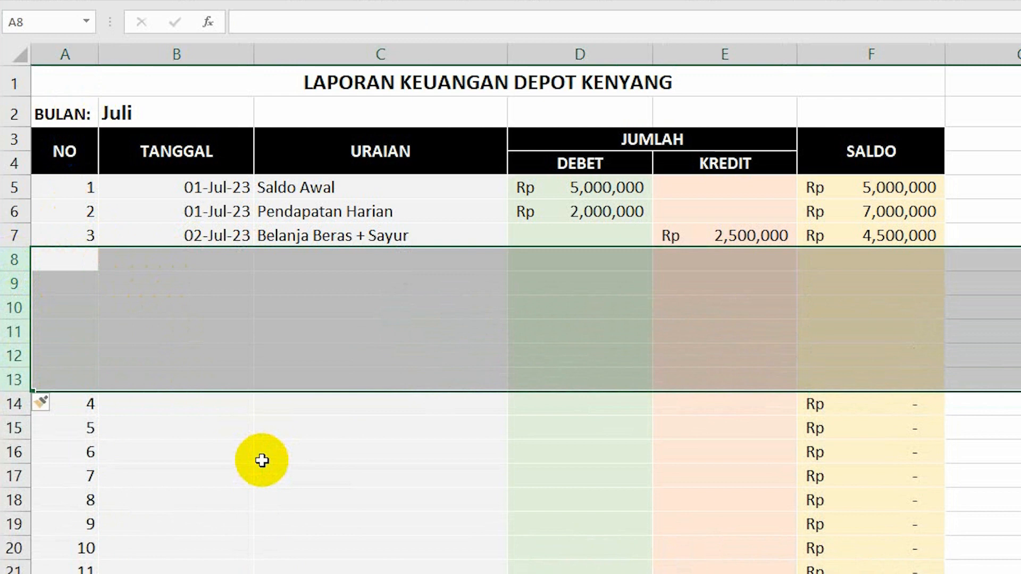
click(676, 326)
- Fill the conditional balance formula from F7 down to F24, covering the inserted rows
click(917, 237)
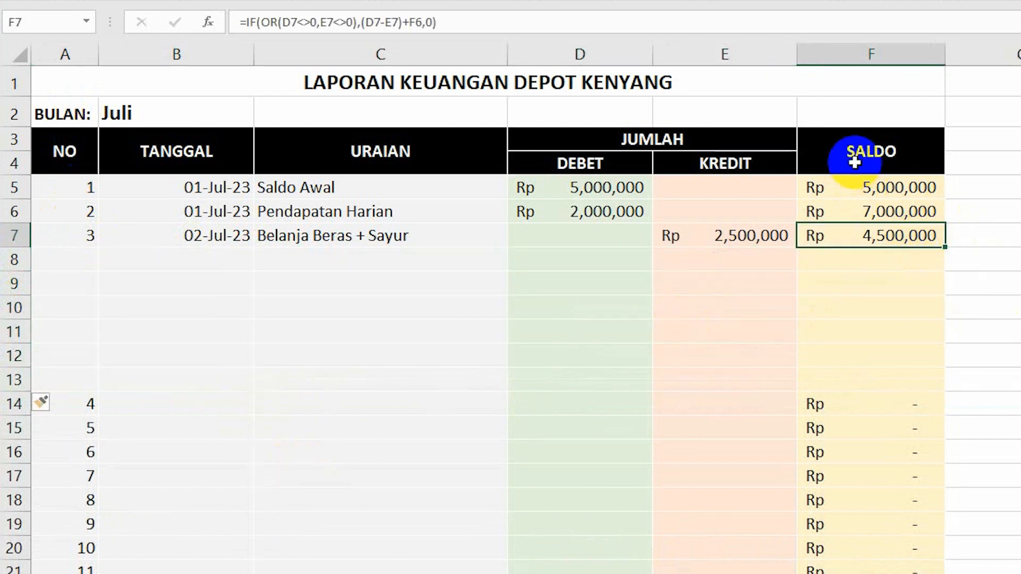
drag(943, 249, 946, 570)
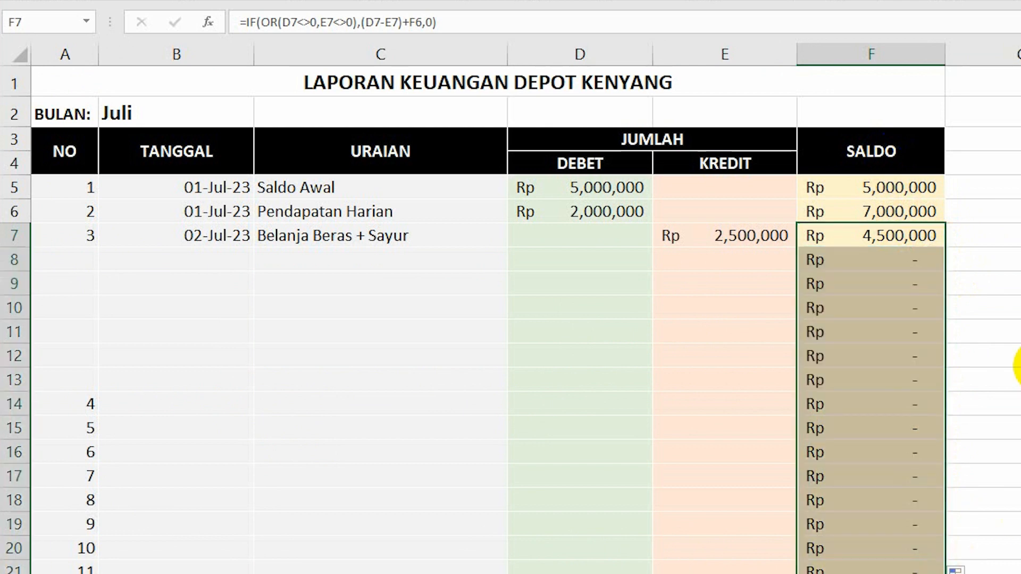
scroll(1000, 458, down, 2)
drag(944, 426, 941, 486)
scroll(808, 361, up, 2)
scroll(808, 361, down, 2)
scroll(786, 320, up, 2)
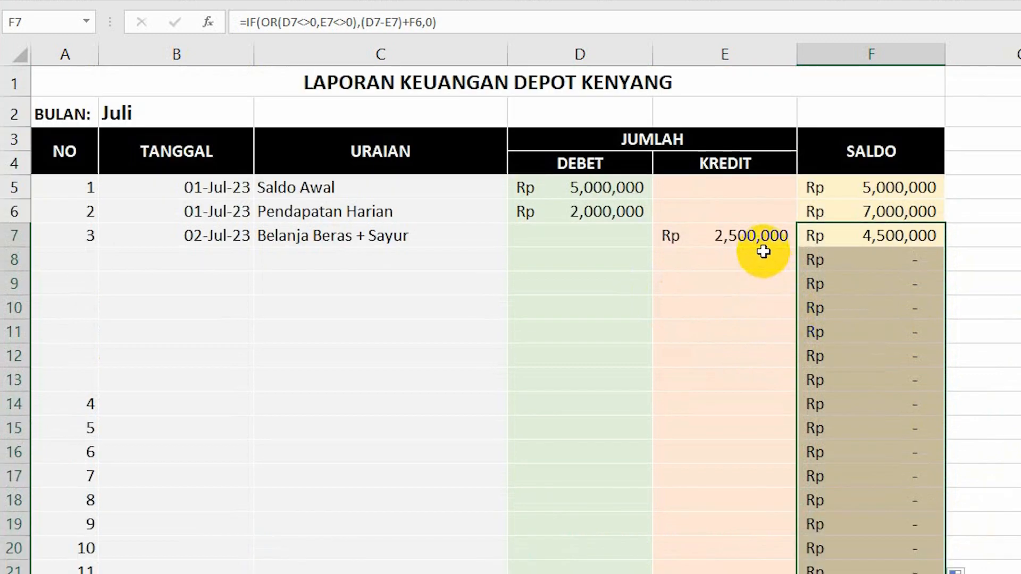
- Check the ranges of the SUM formulas for total debit in D26 and total credit in E26
scroll(775, 284, down, 2)
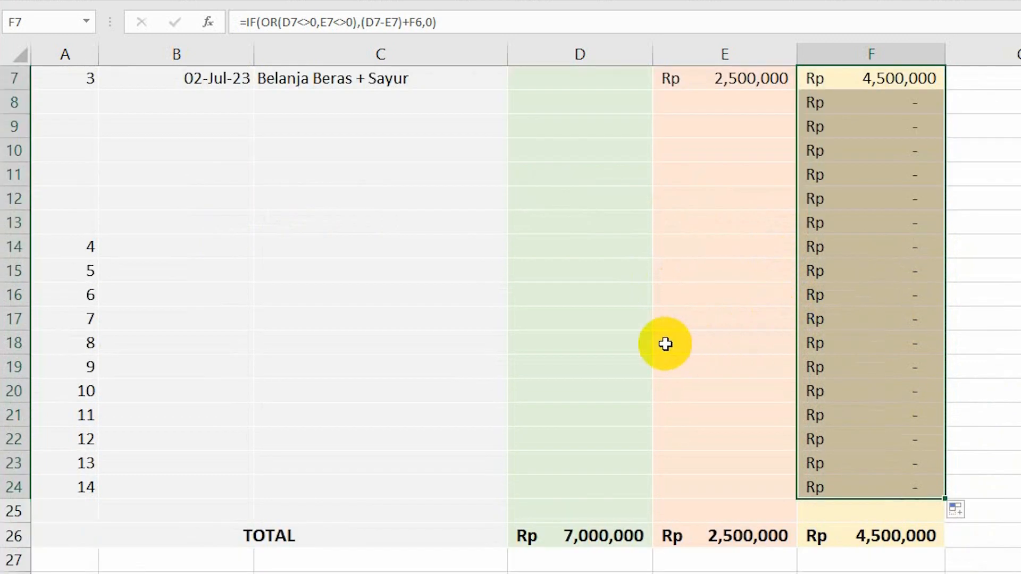
click(614, 536)
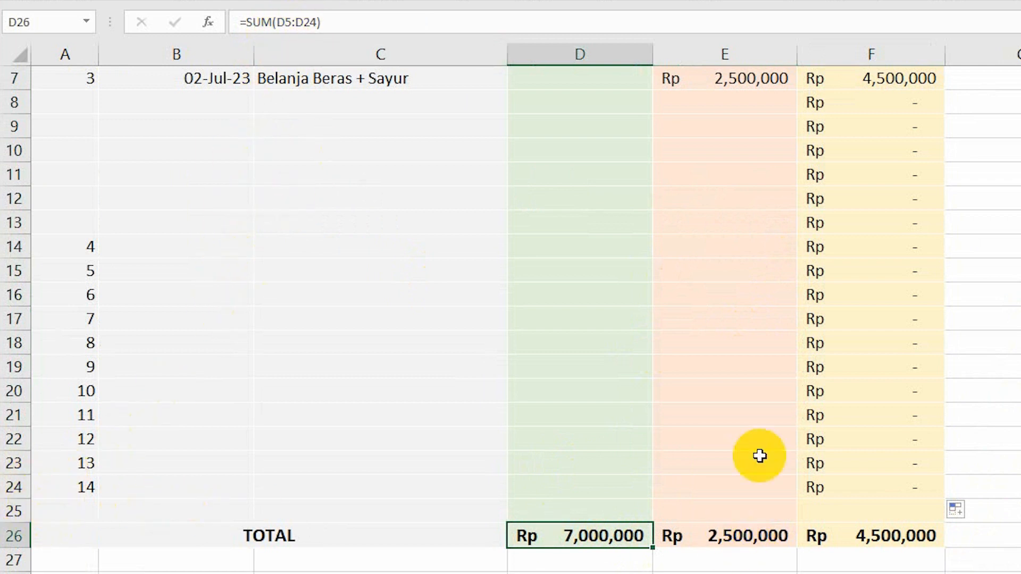
click(748, 540)
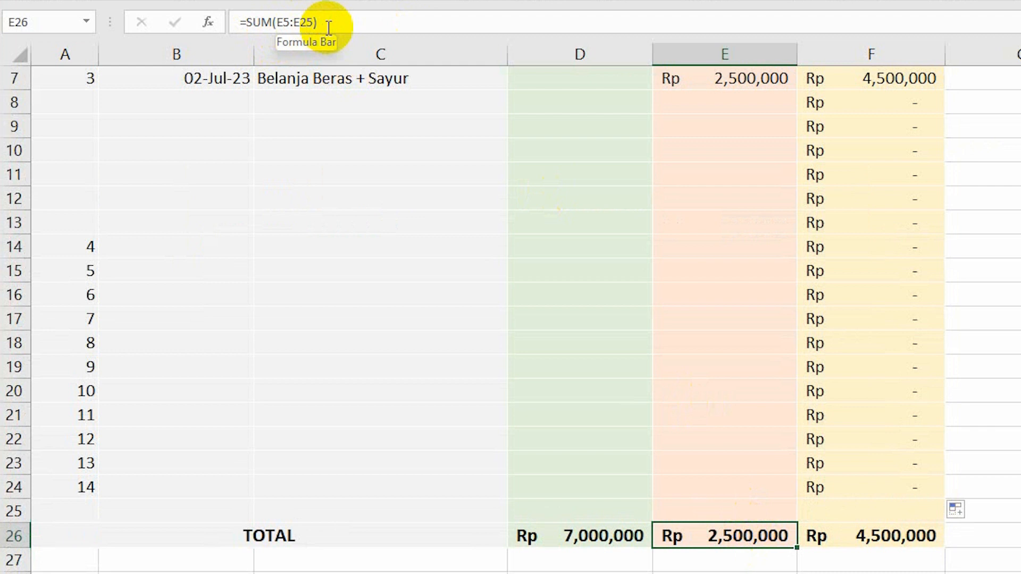
- Fill the NO column's sequence down through A24 so the rows are numbered continuously from 1 to 20
scroll(675, 410, up, 2)
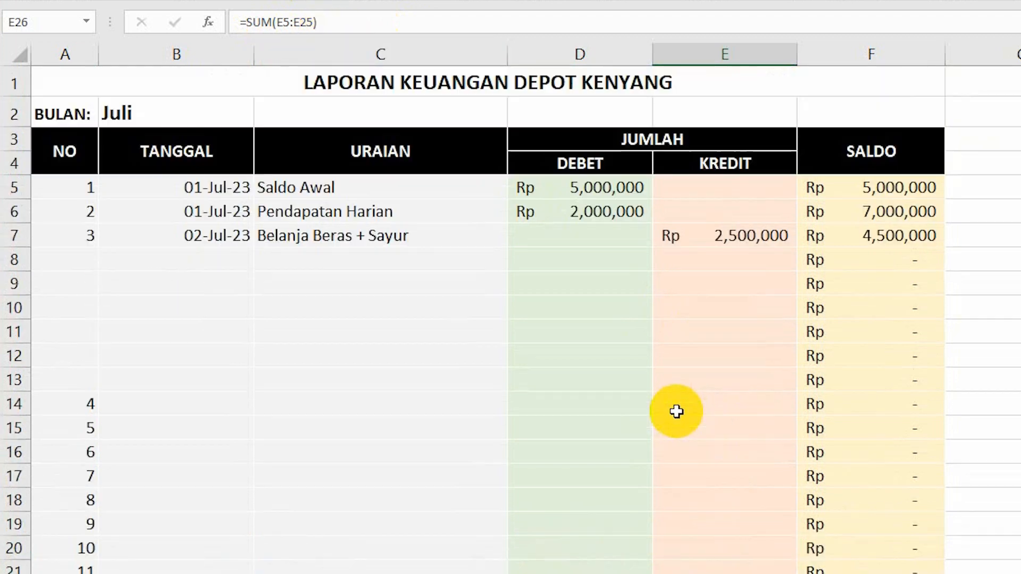
click(85, 241)
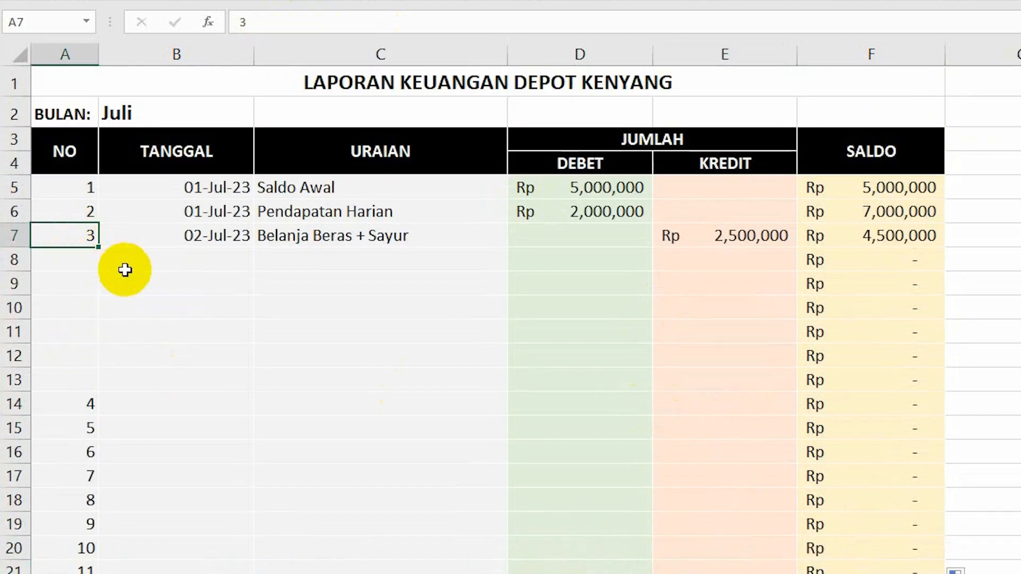
double_click(98, 249)
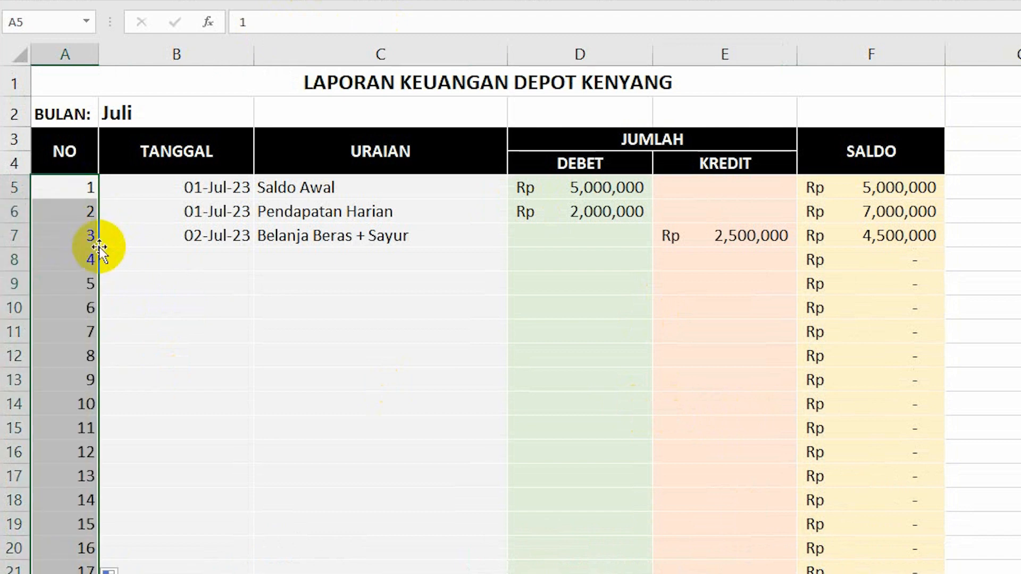
scroll(291, 401, down, 2)
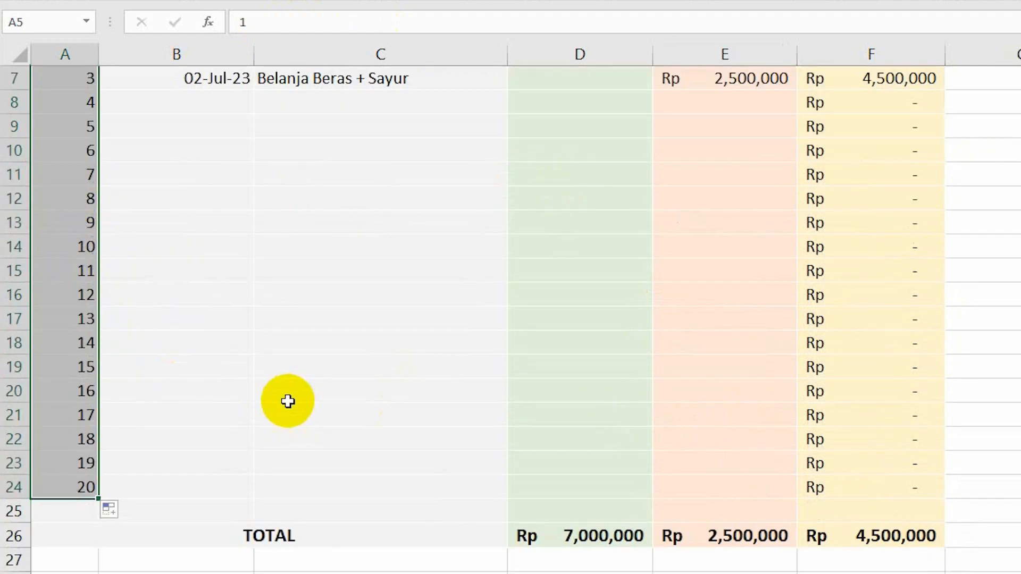
scroll(141, 342, up, 1)
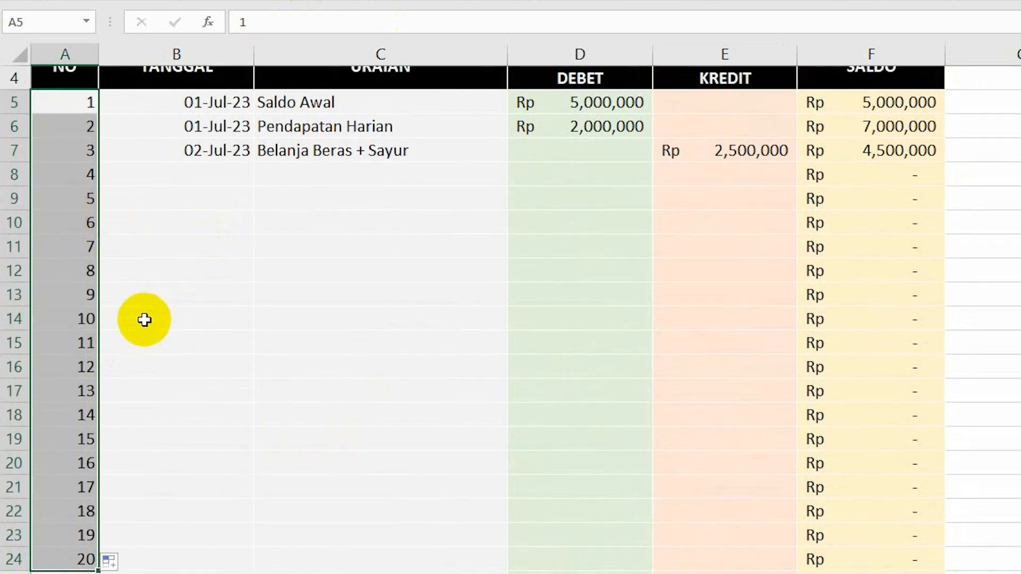
scroll(136, 309, up, 1)
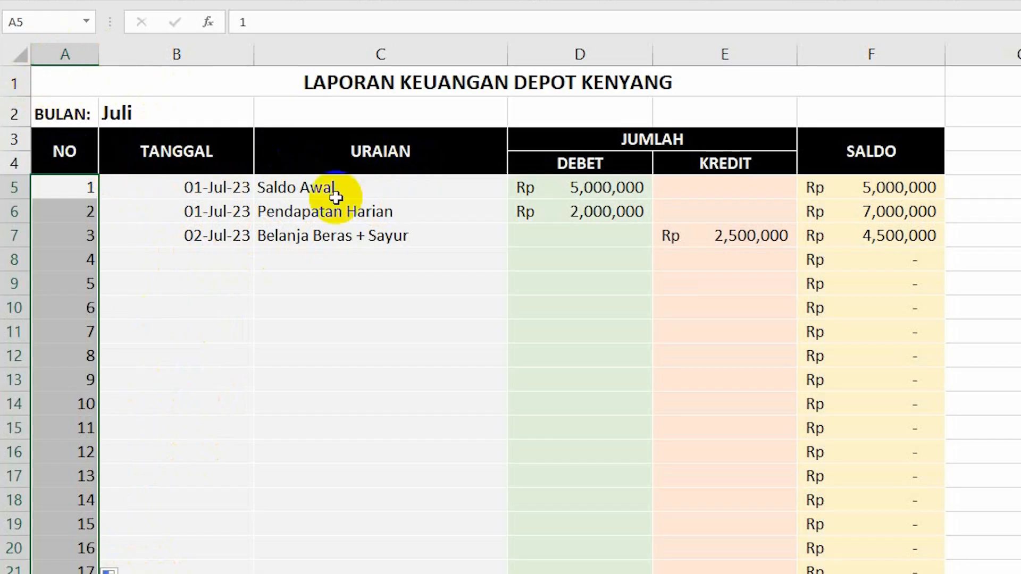
click(461, 276)
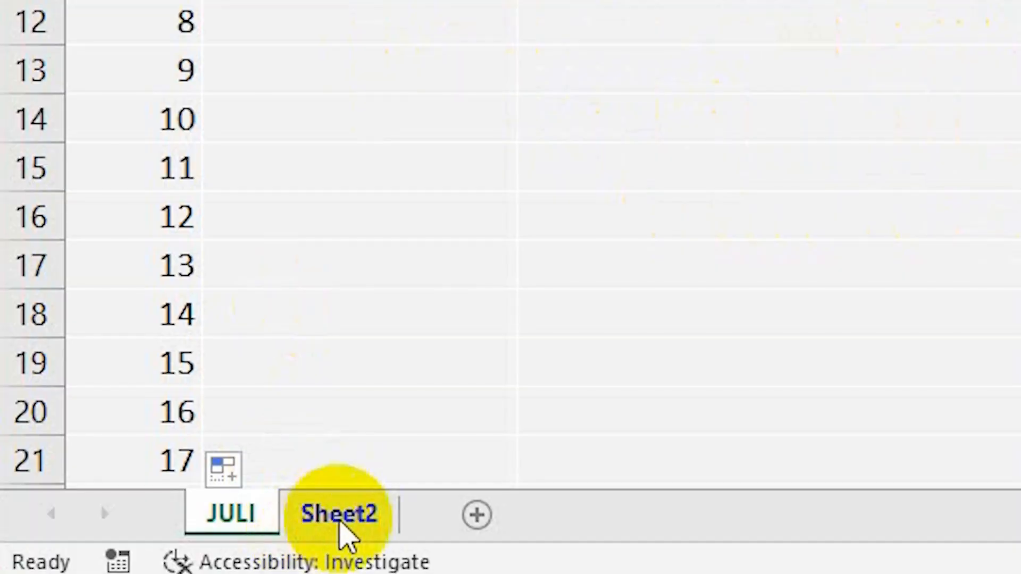
- Rename Sheet2 as AGUSTUS
double_click(343, 514)
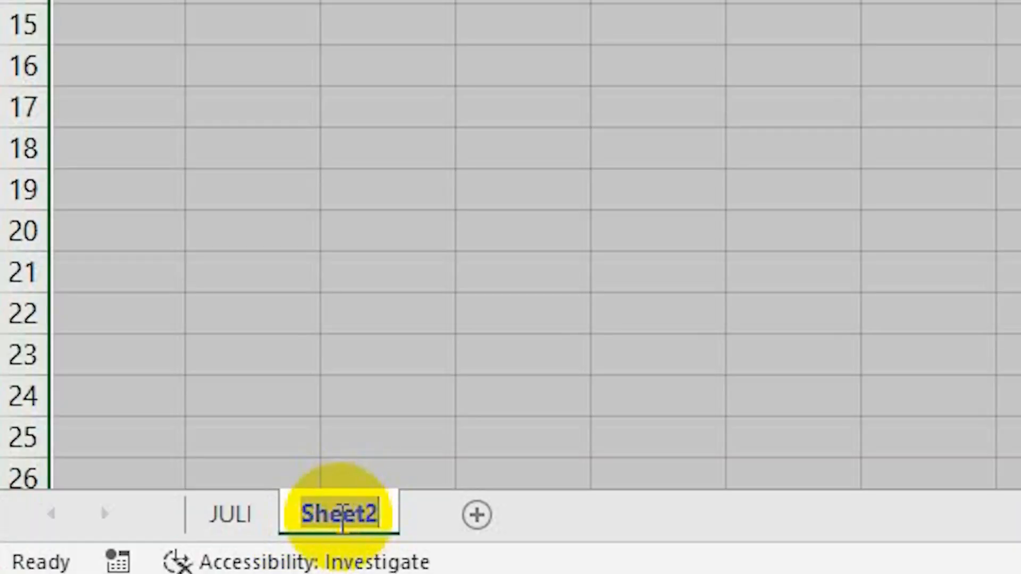
text(a)
key(BackSpace)
text(A)
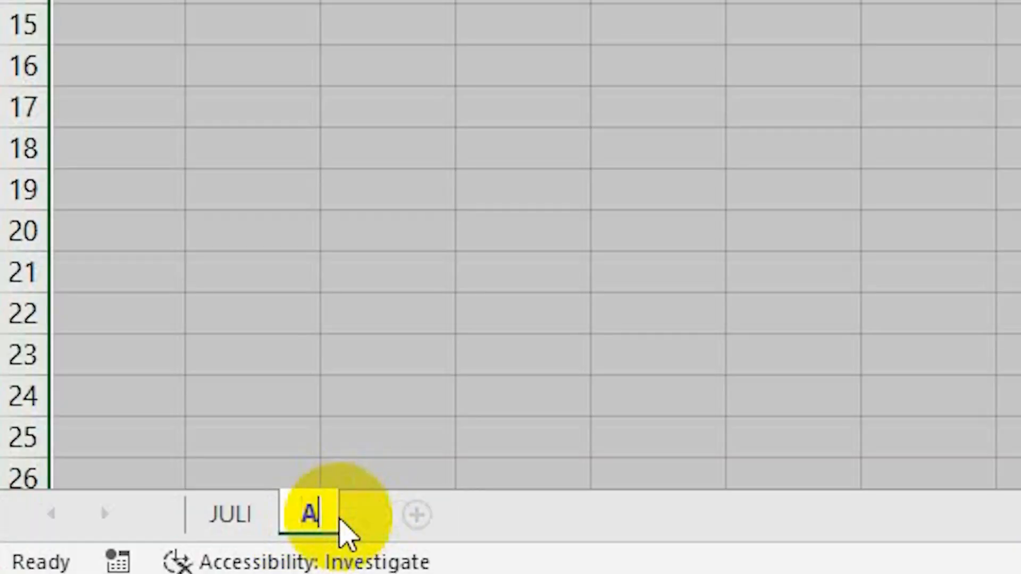
text(GUSTUS)
key(Return)
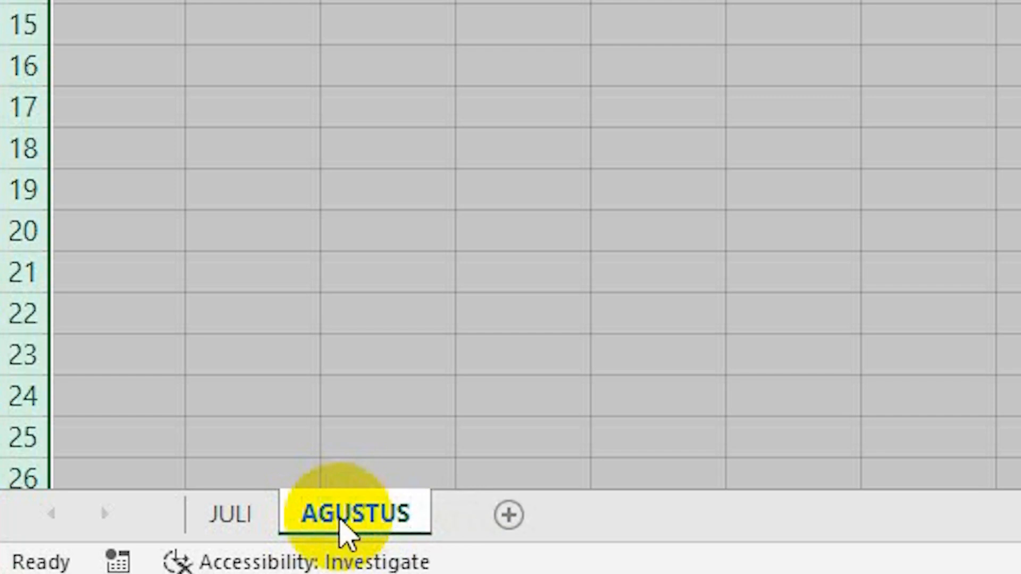
- Copy the entire contents of the JULI sheet and paste them with all formatting into the AGUSTUS sheet
click(258, 525)
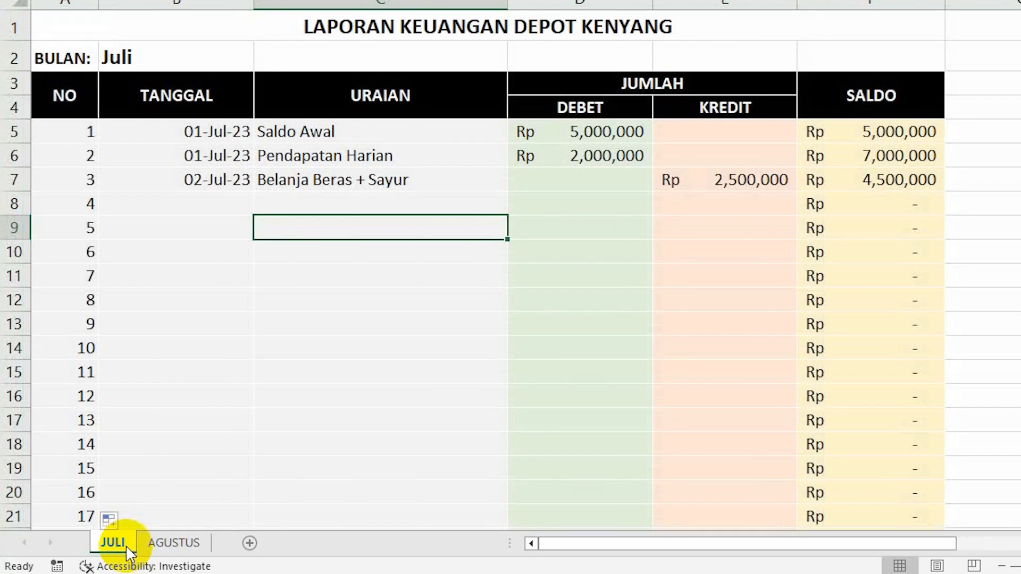
click(13, 4)
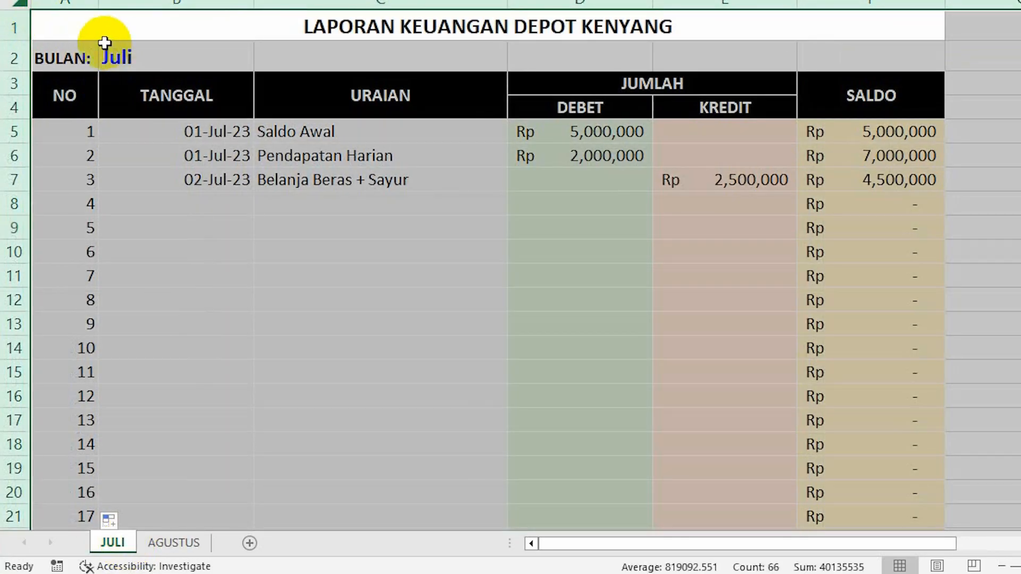
right_click(68, 36)
click(116, 105)
click(171, 543)
click(11, 5)
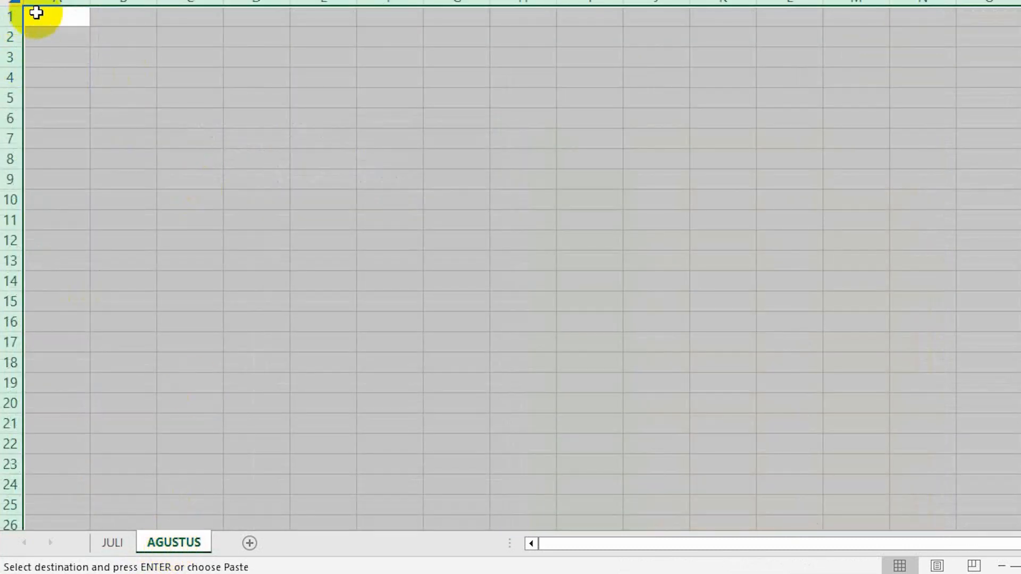
right_click(38, 14)
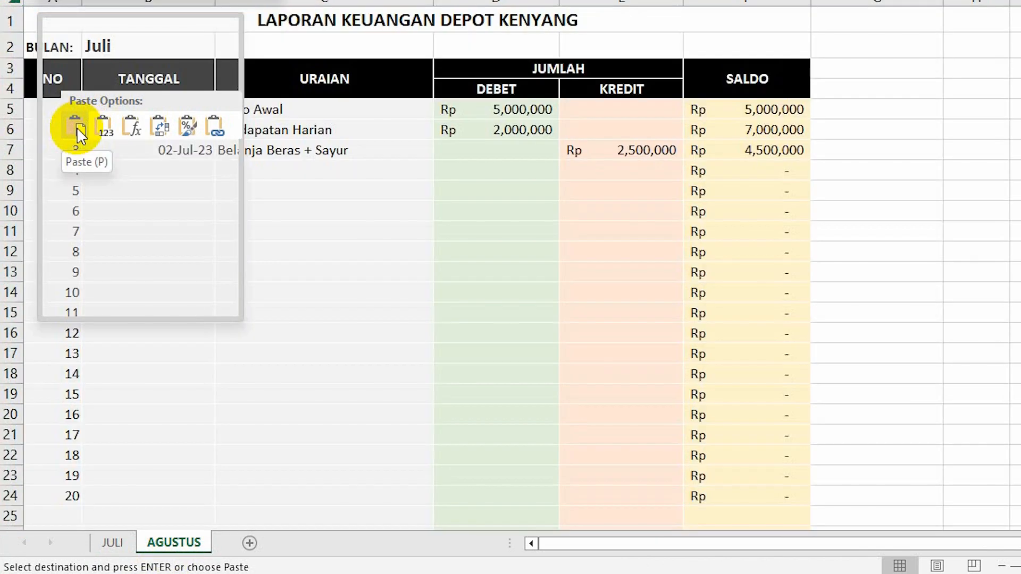
click(77, 126)
click(365, 186)
- Set the BULAN value in B2 of the AGUSTUS sheet to AGUSTUS
click(135, 45)
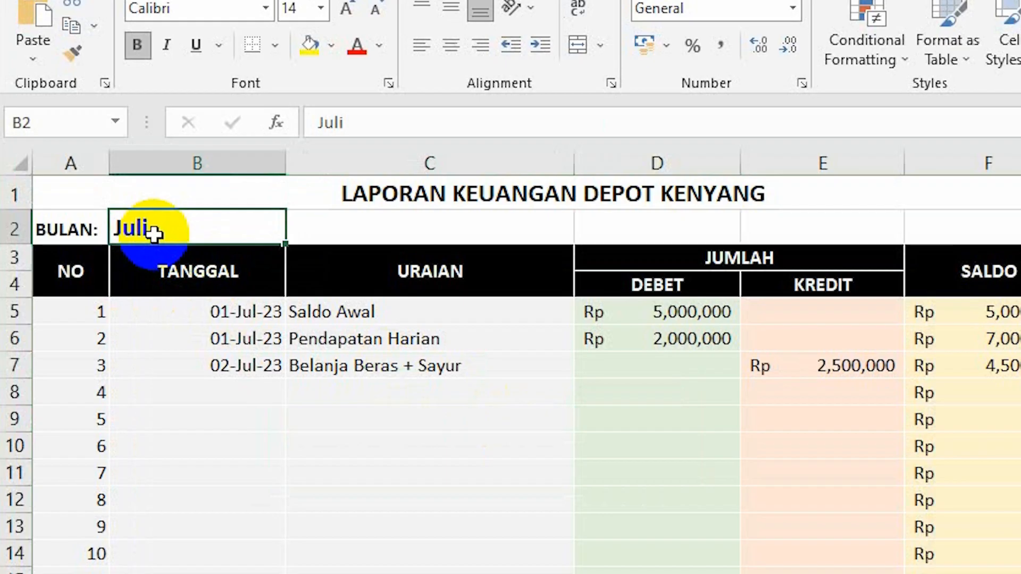
text(AGUSTUS)
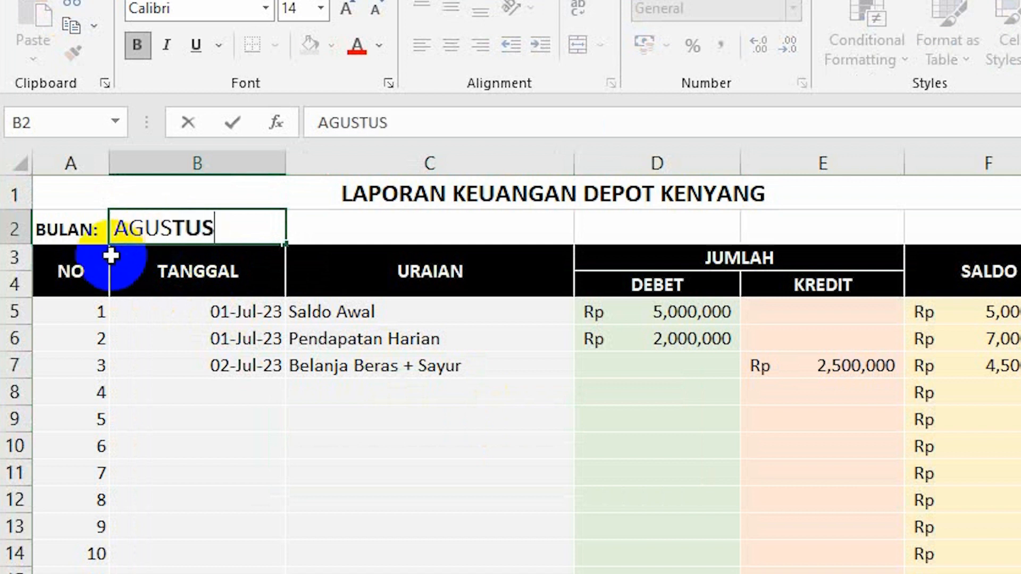
click(110, 256)
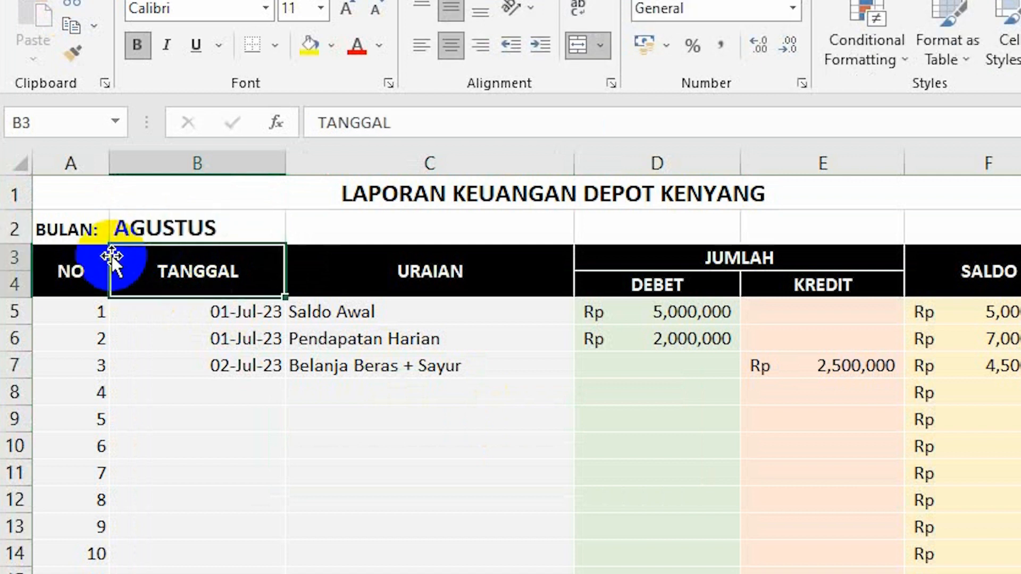
- Clear the dates, descriptions and debit and credit amounts of the Pendapatan Harian and Belanja Beras + Sayur entries in rows 6 and 7
click(301, 345)
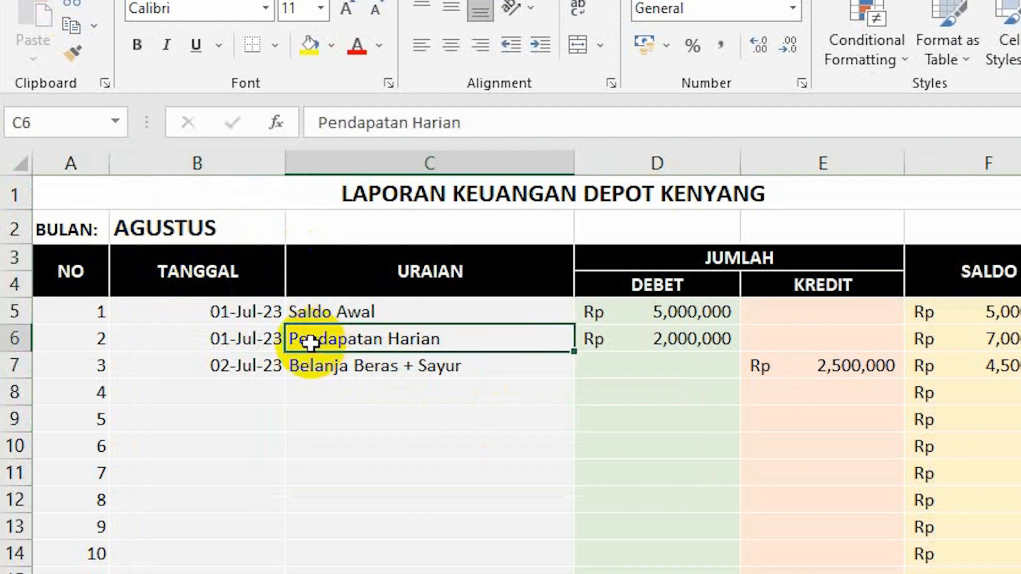
drag(204, 335, 359, 361)
key(Delete)
key(Right)
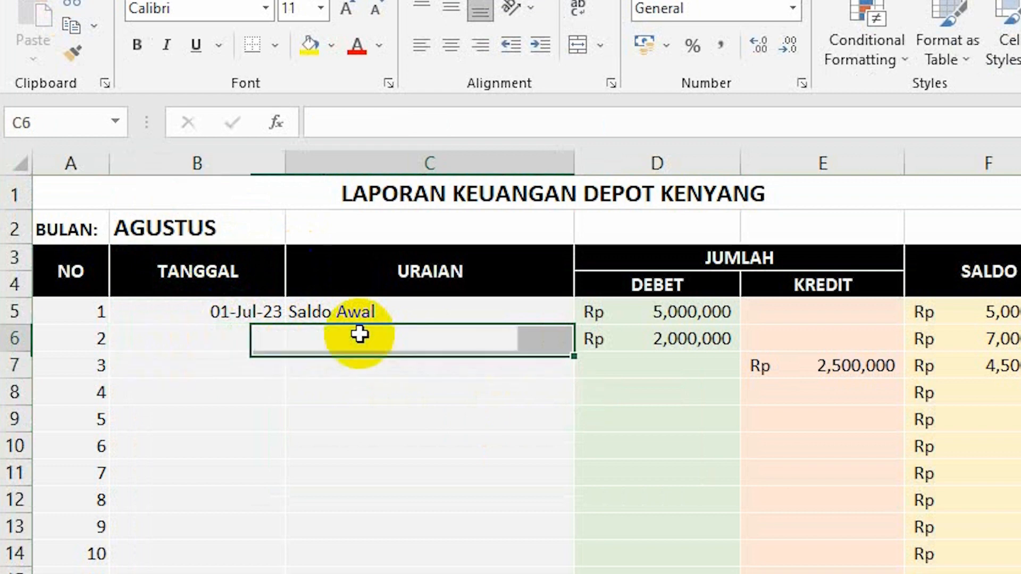
key(Right)
key(Delete)
key(Right)
key(Down)
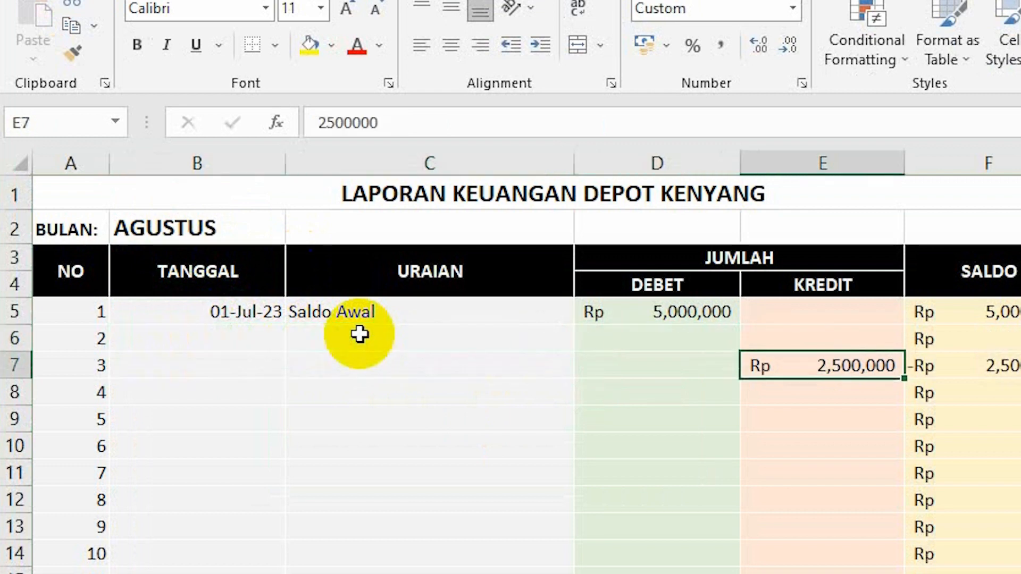
key(Delete)
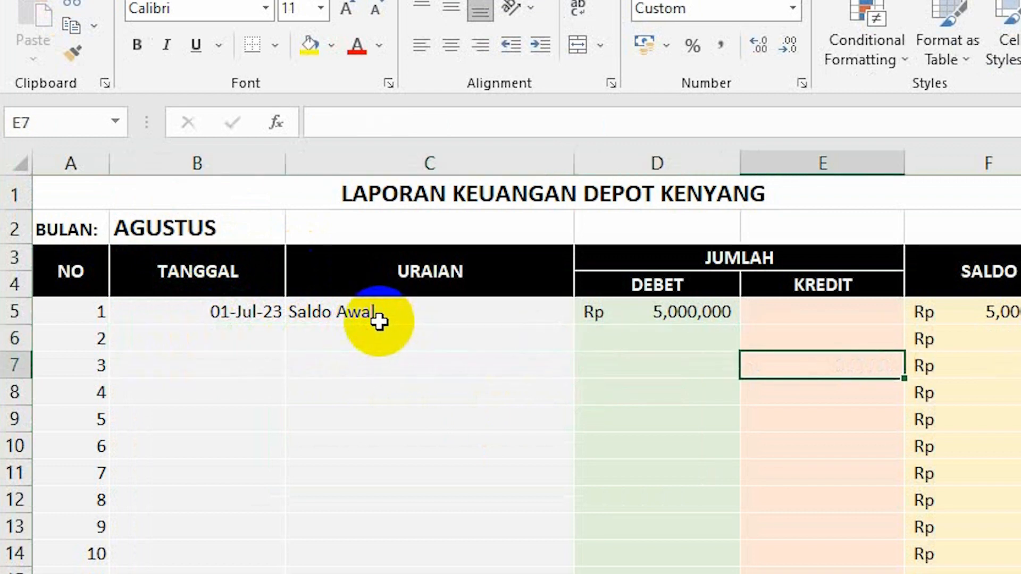
- Set the date of the Saldo Awal entry in B5 to 01/08/2023
click(369, 315)
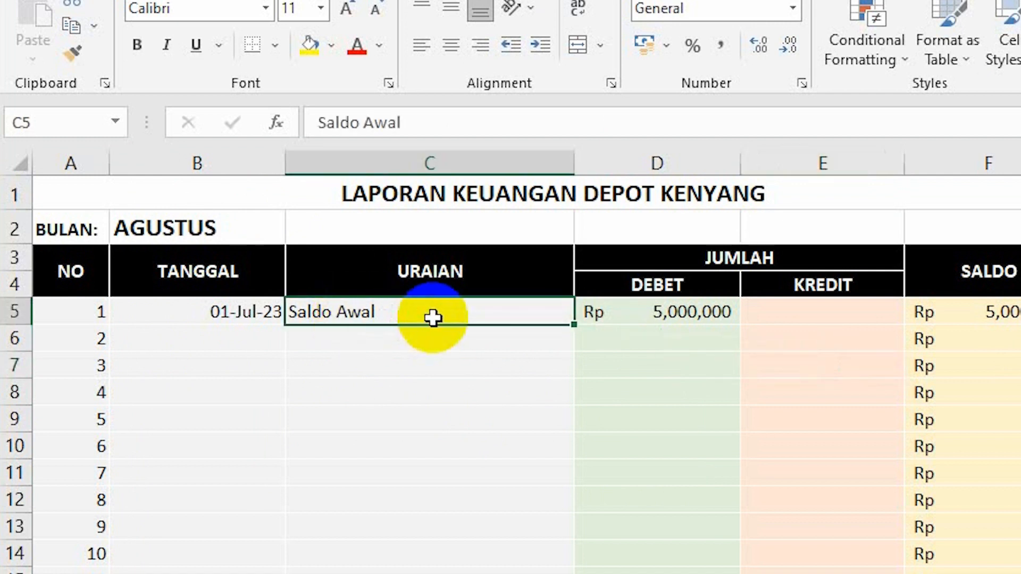
click(250, 300)
double_click(252, 305)
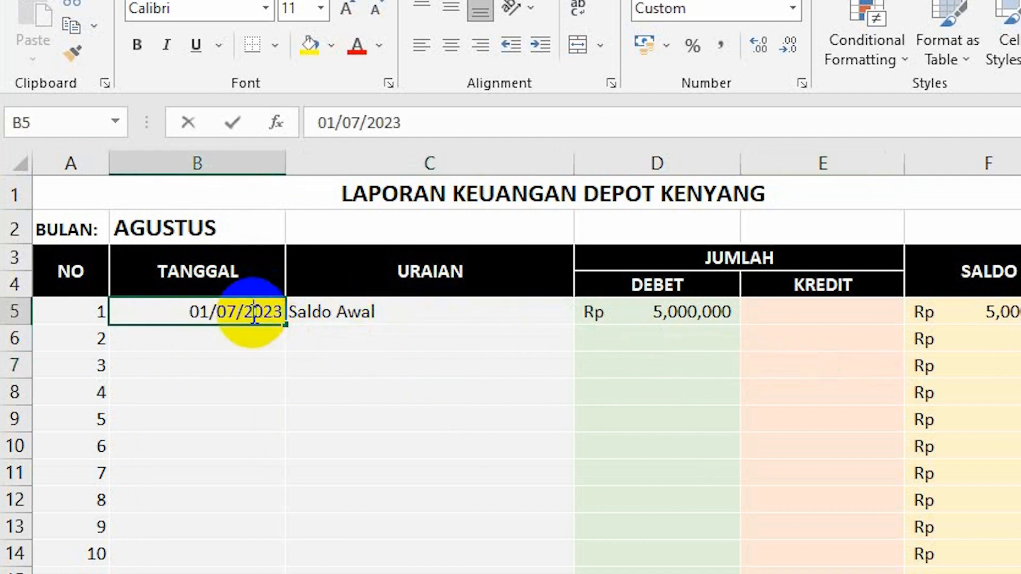
key(BackSpace)
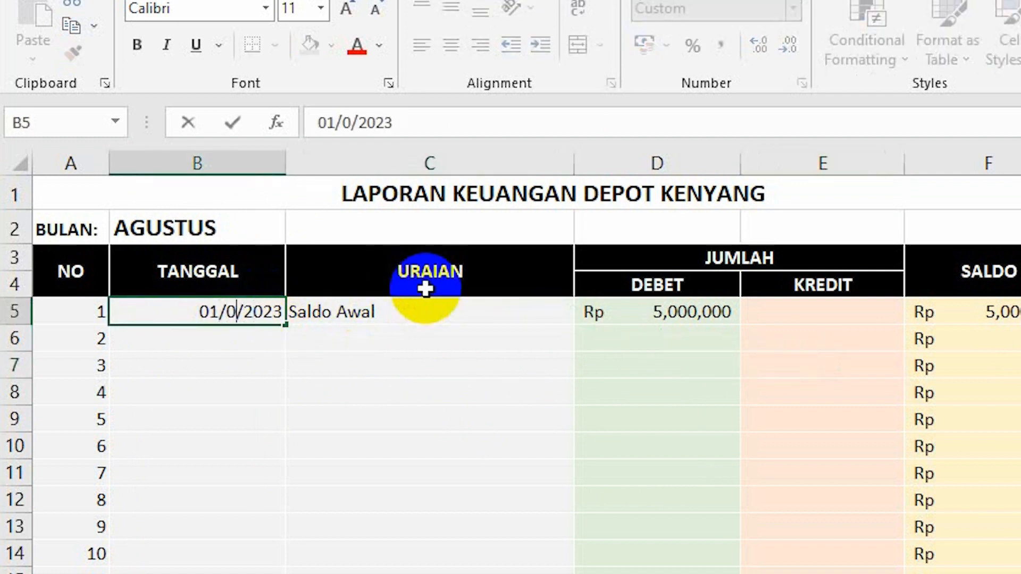
text(8)
key(Return)
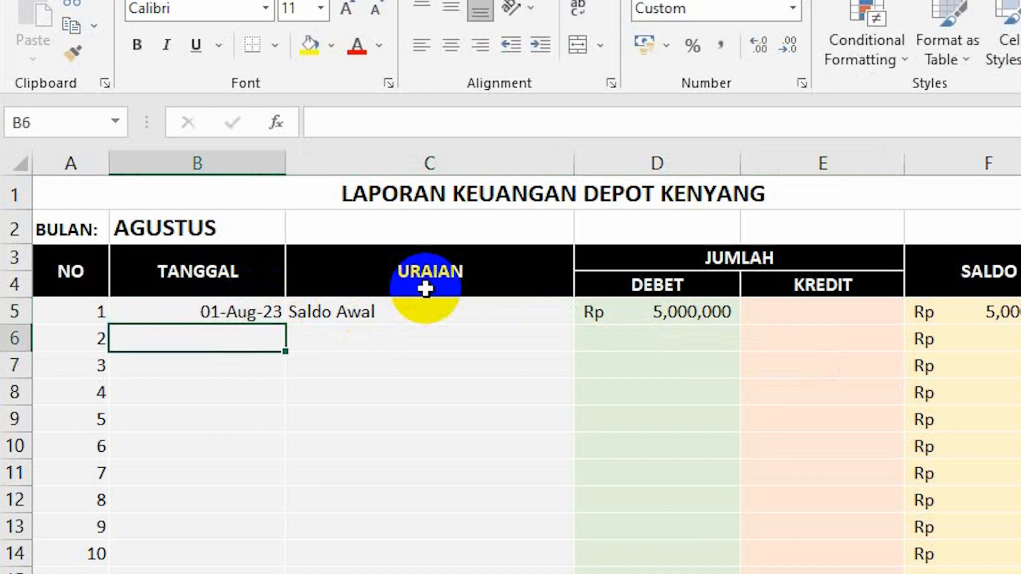
- Link the Saldo Awal debit in D5 to July's closing balance with the formula =JULI!F26, and check the result
click(445, 312)
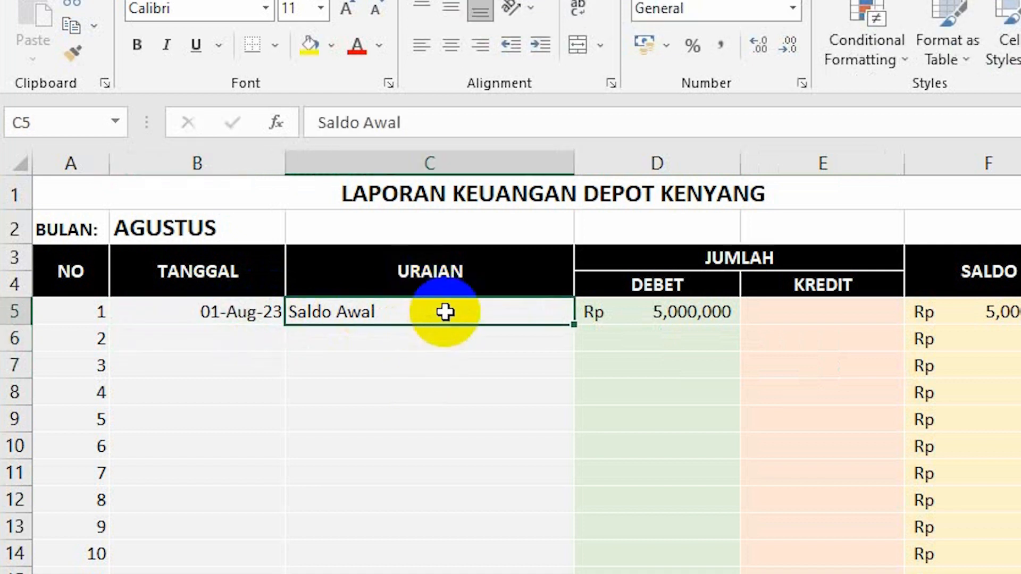
click(592, 315)
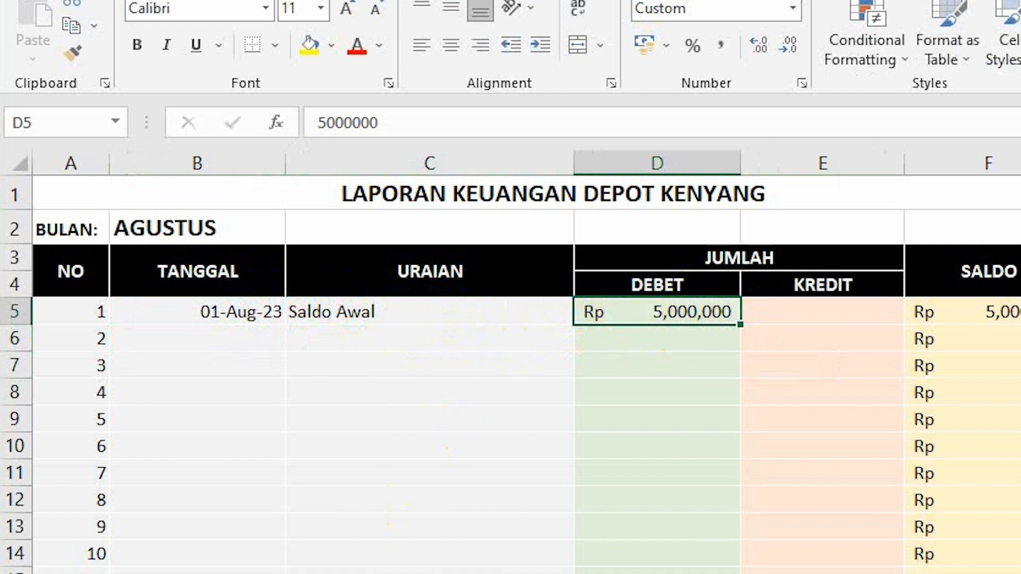
click(714, 315)
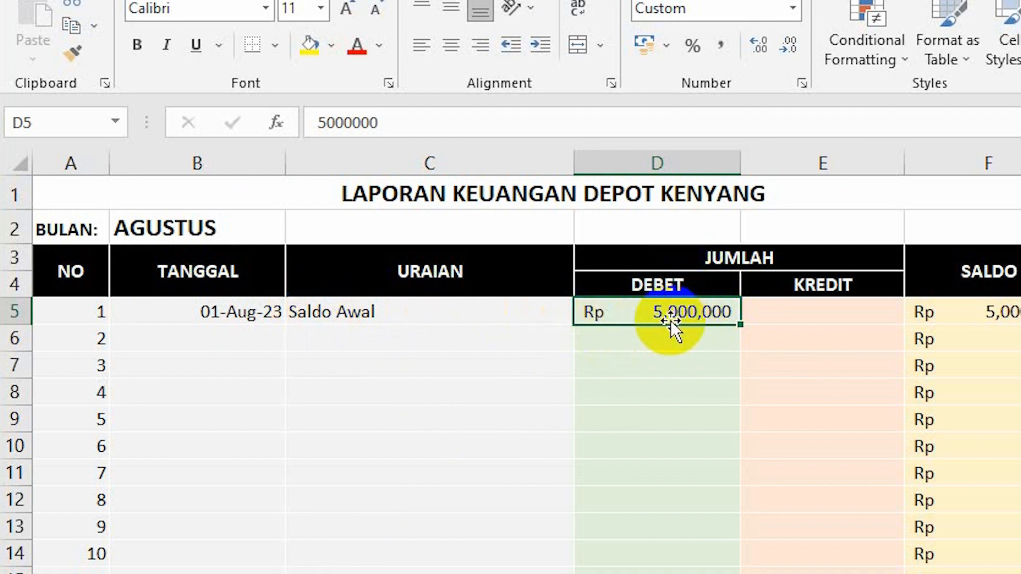
text(=)
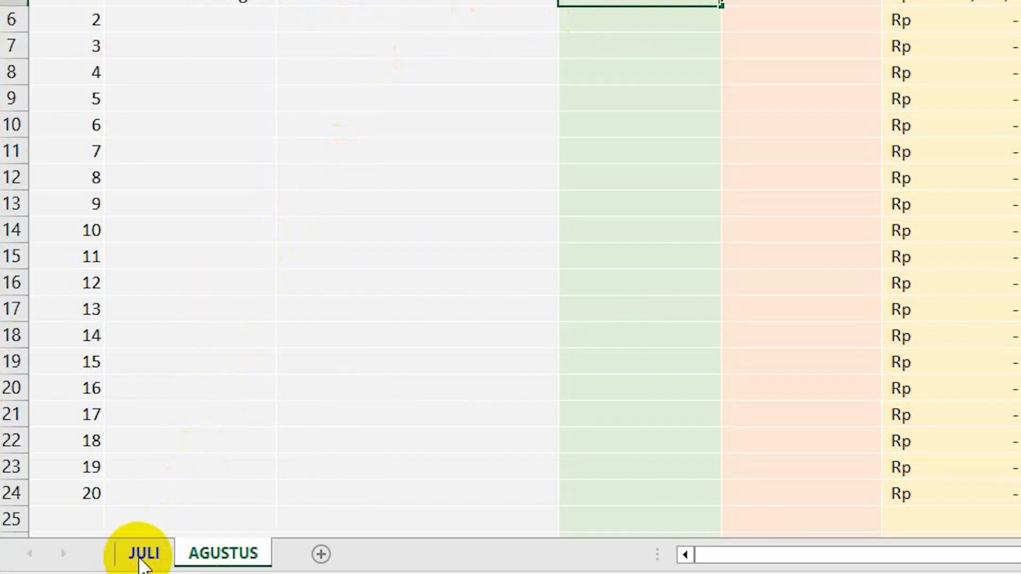
click(141, 554)
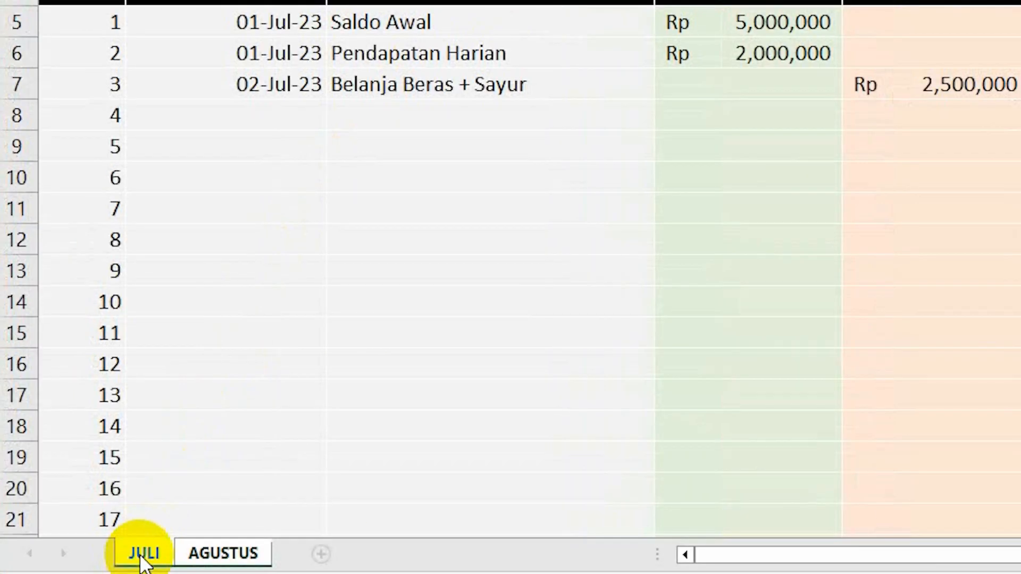
scroll(970, 351, down, 3)
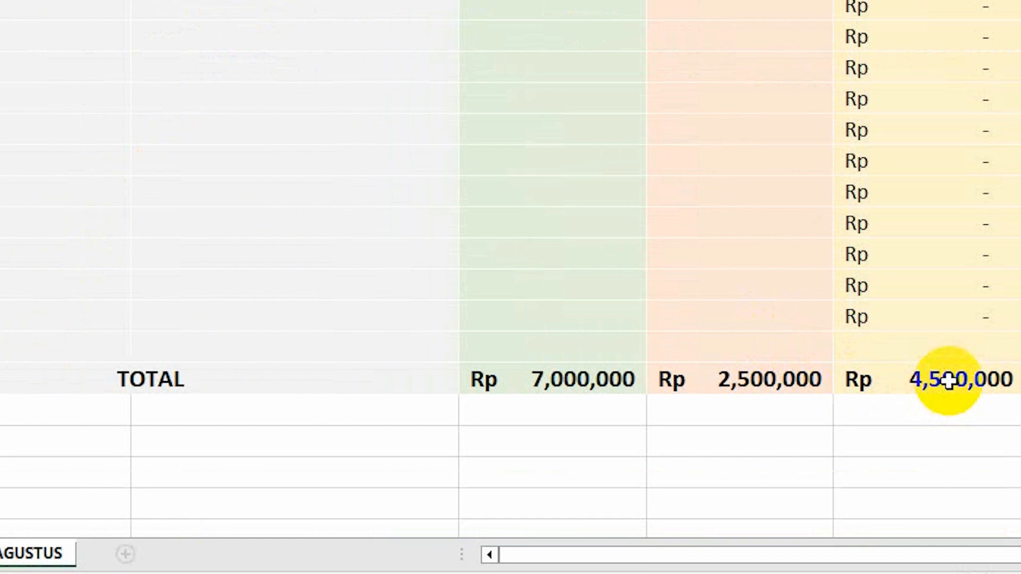
key(ctrl+c)
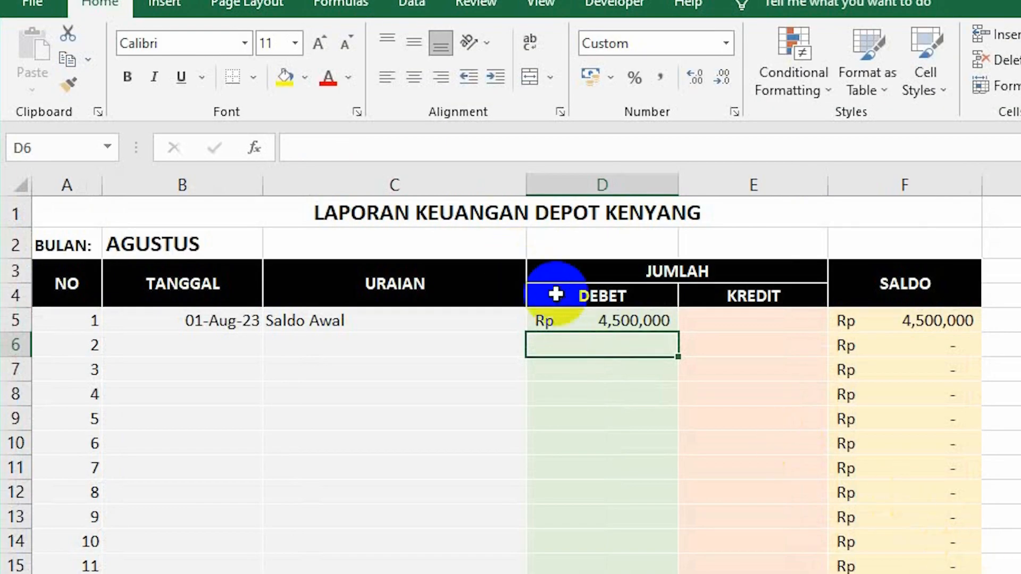
click(606, 319)
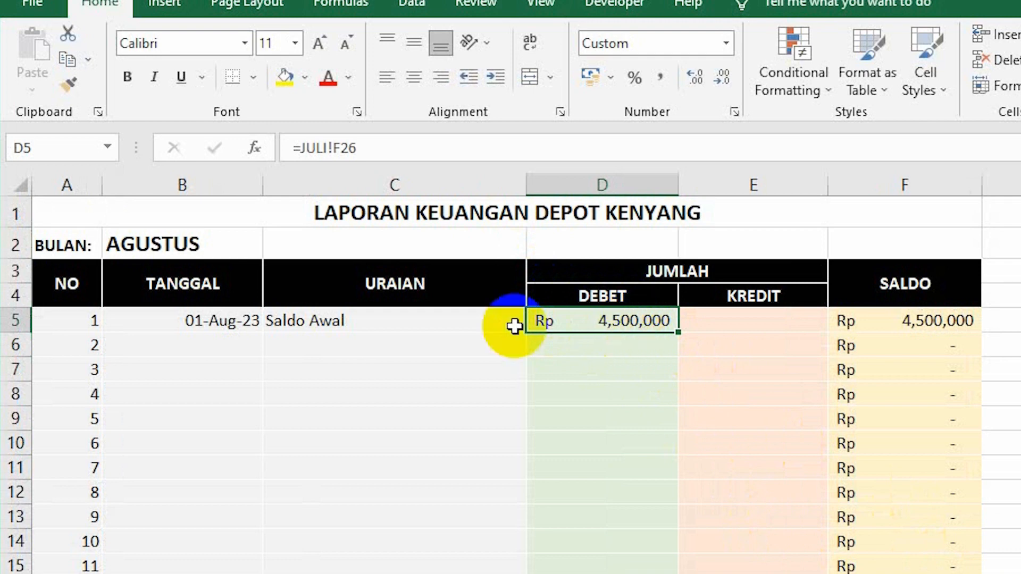
click(406, 321)
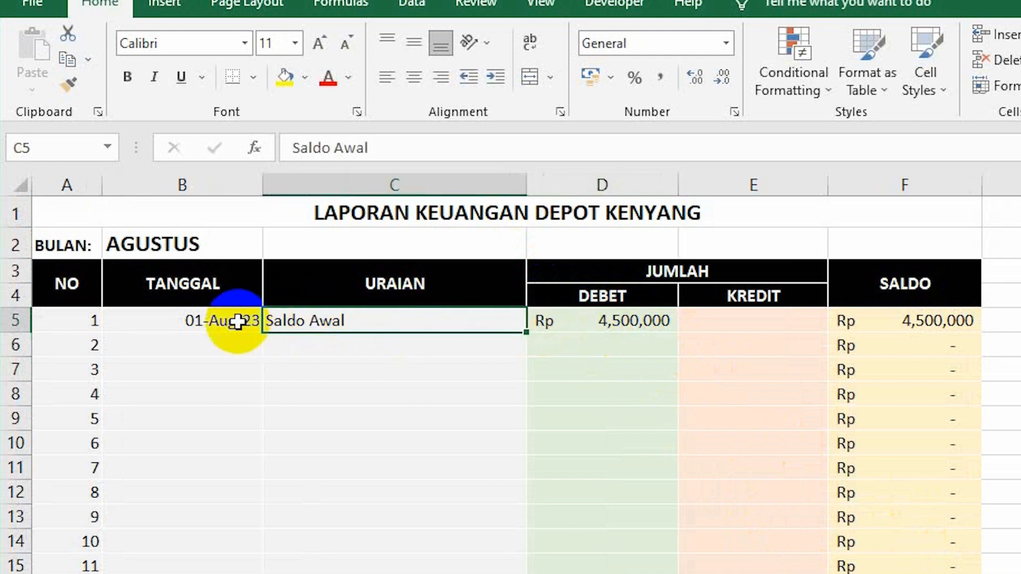
click(644, 327)
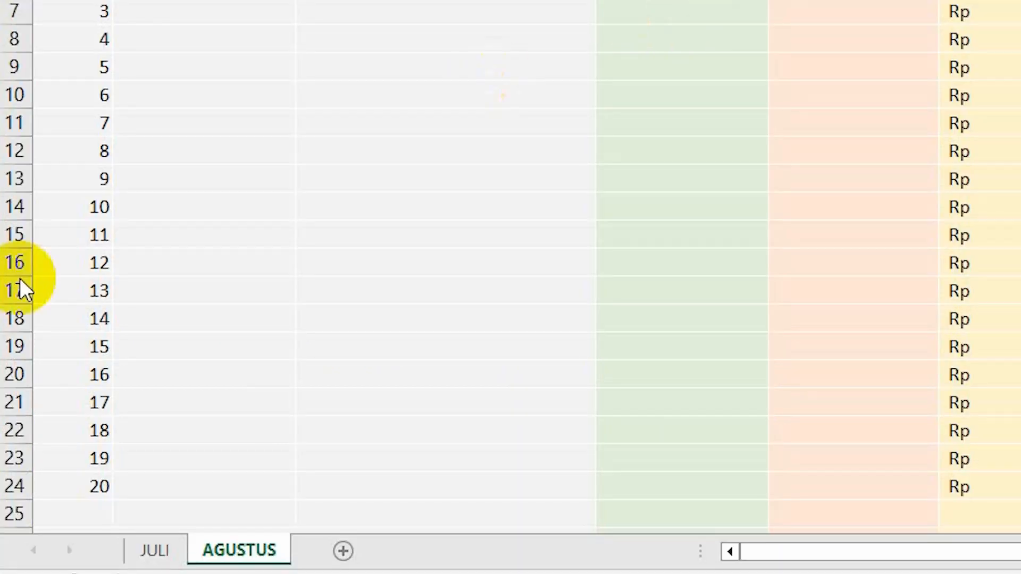
- Review the entries on the JULI sheet and compare them with the balance column and totals of the AGUSTUS sheet
click(165, 550)
scroll(560, 564, up, 3)
click(553, 508)
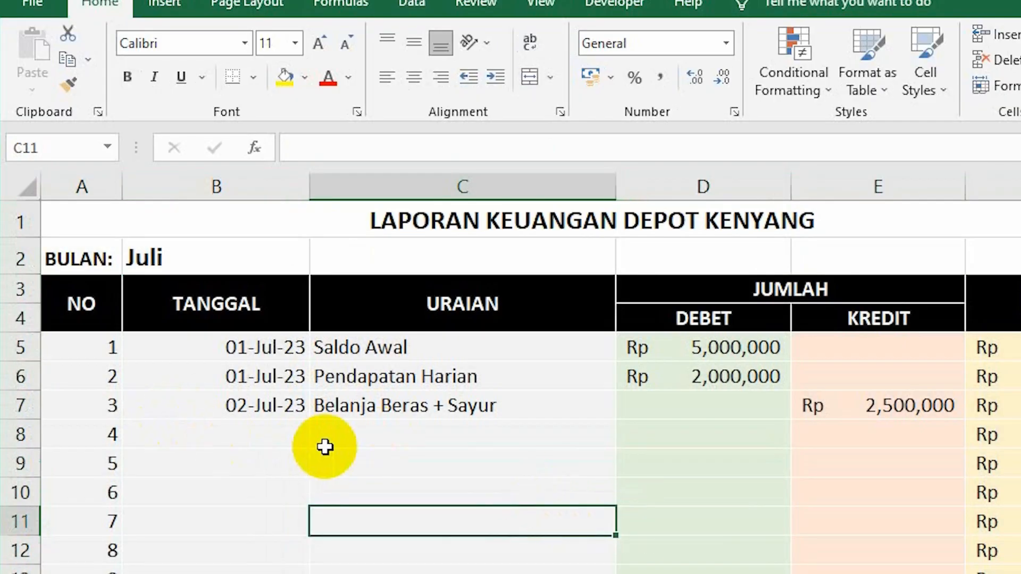
click(242, 427)
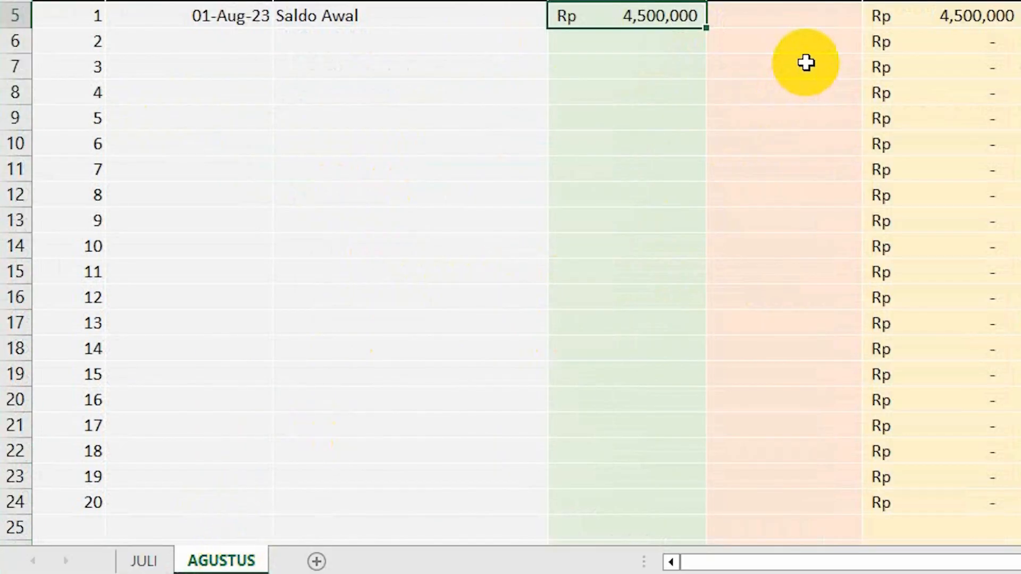
click(945, 126)
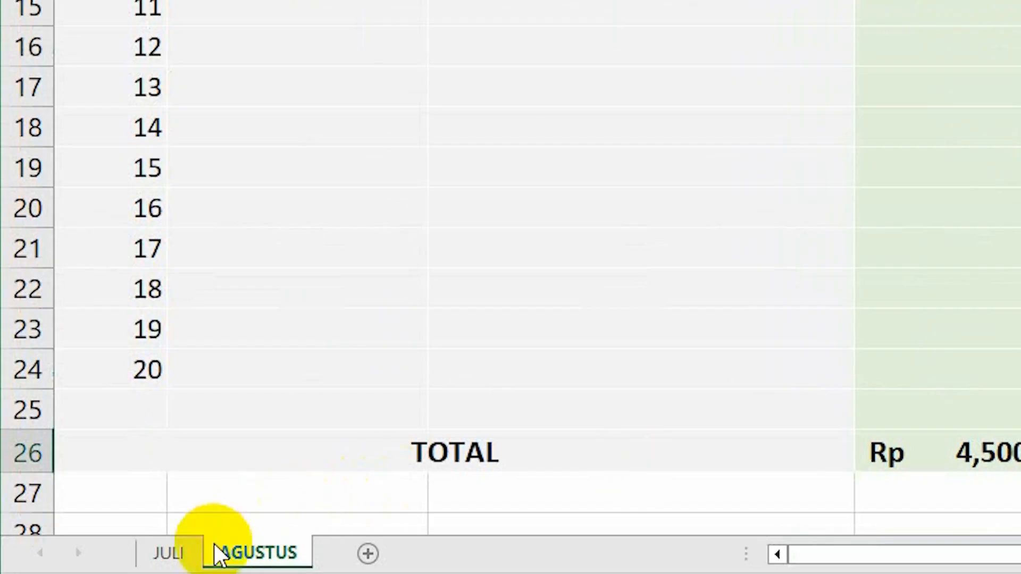
- On the JULI sheet, extend the date series from B7 into B8 so entry 4 is dated 03-Jul-23
click(178, 554)
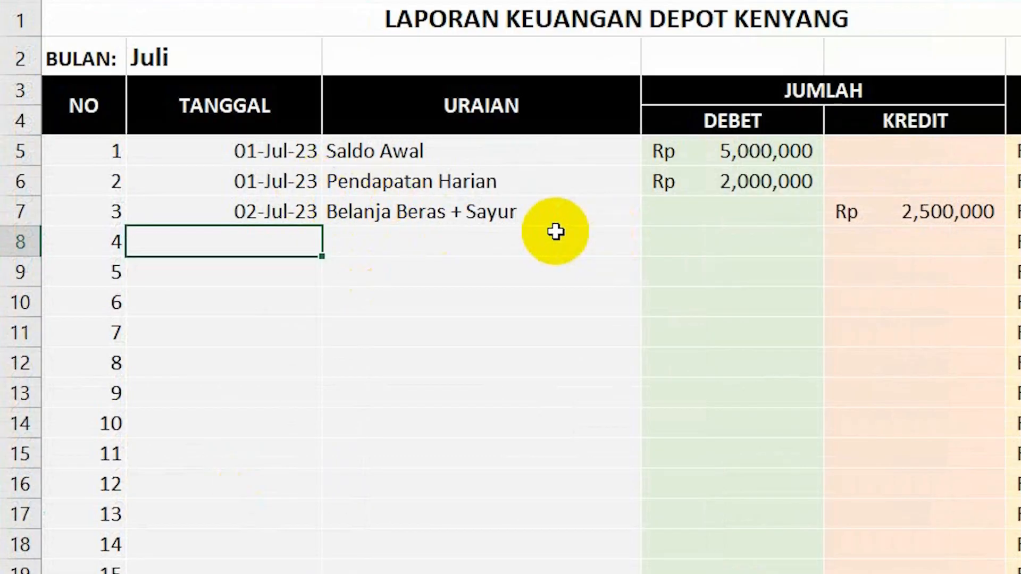
click(292, 211)
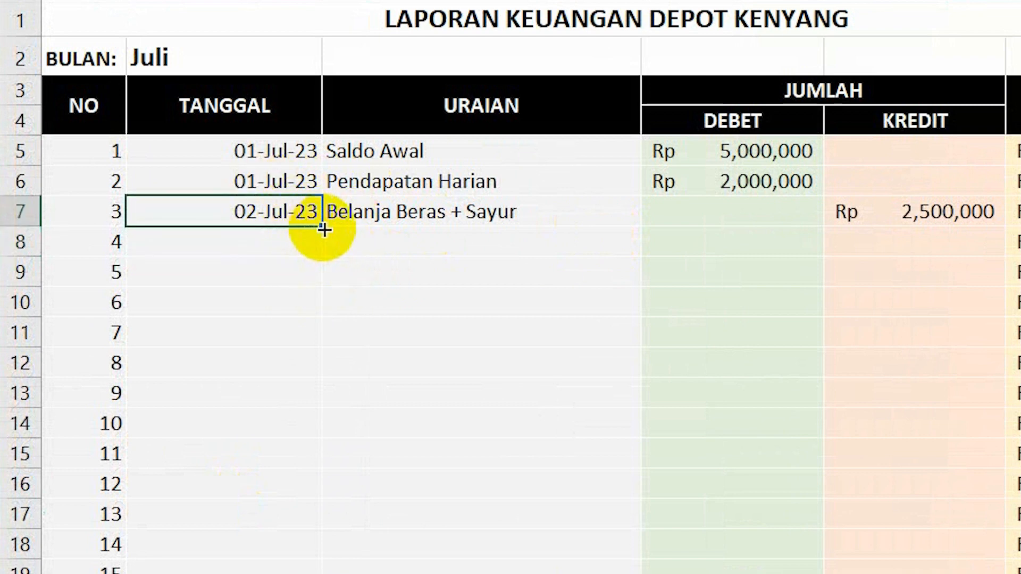
drag(322, 229, 318, 250)
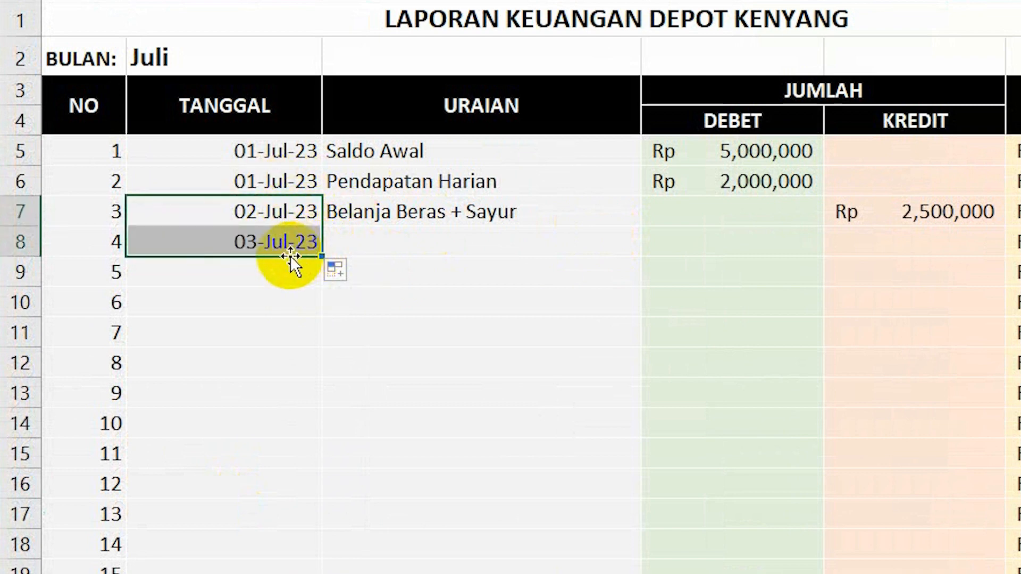
click(246, 245)
- Enter Pendapatan Harian as the description in C8 and 1,500,000 as its debit amount in D8
click(390, 249)
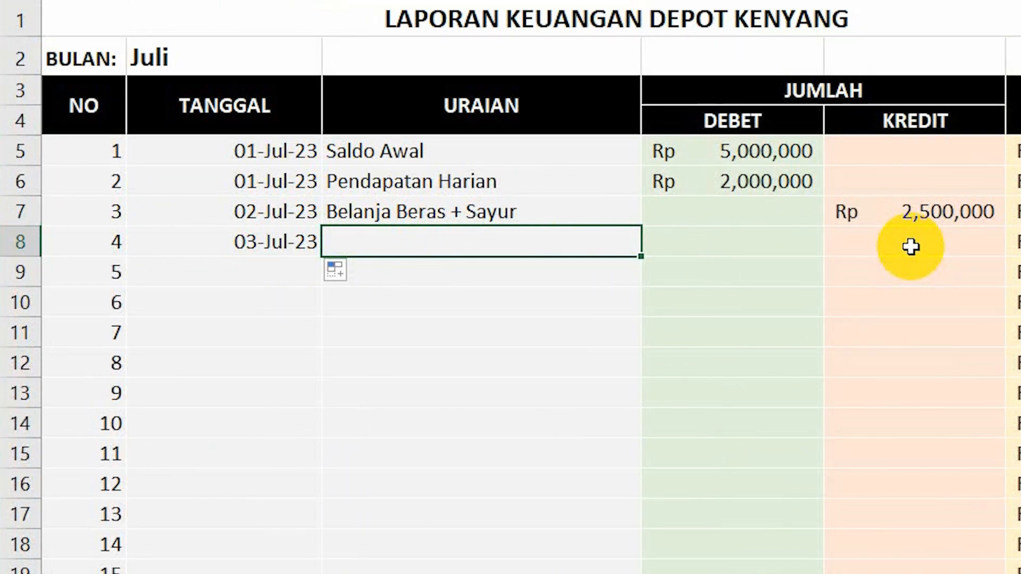
text(p)
key(Return)
key(Up)
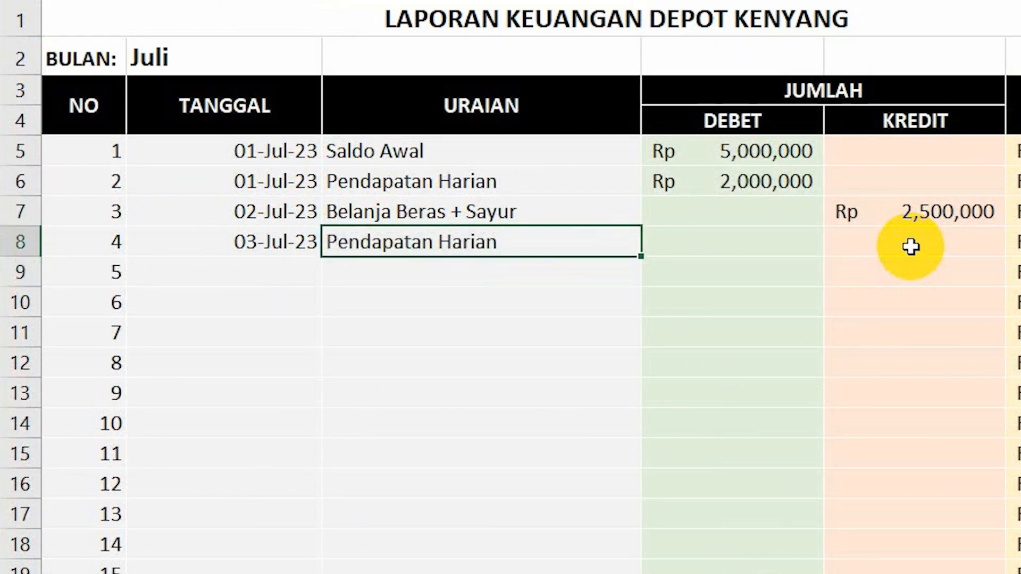
key(Right)
text(1)
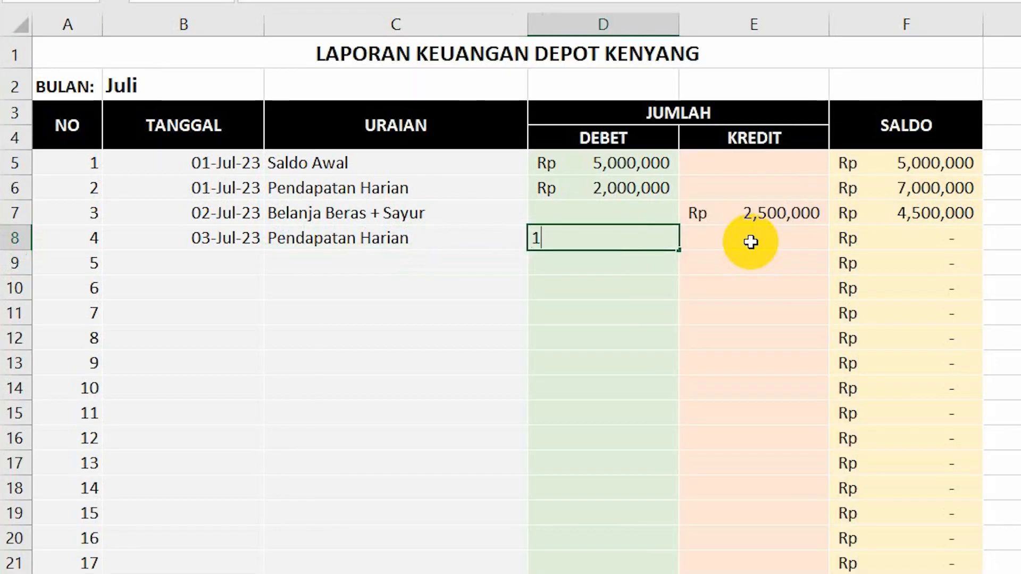
text(,500,000)
key(Return)
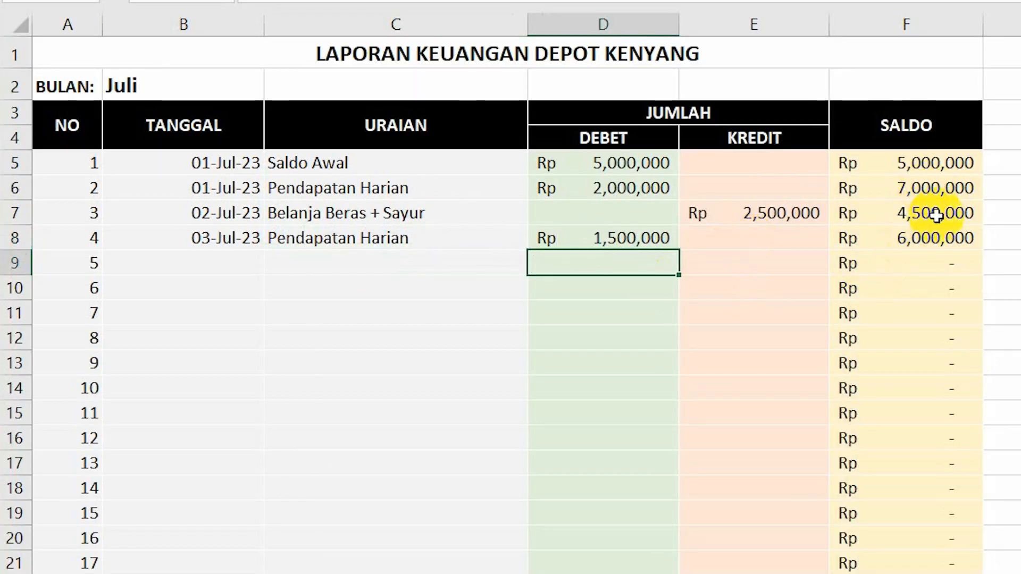
- Check July's closing balance in F26 against the linked Saldo Awal debit in D5 of the AGUSTUS sheet
scroll(936, 214, down, 3)
click(925, 450)
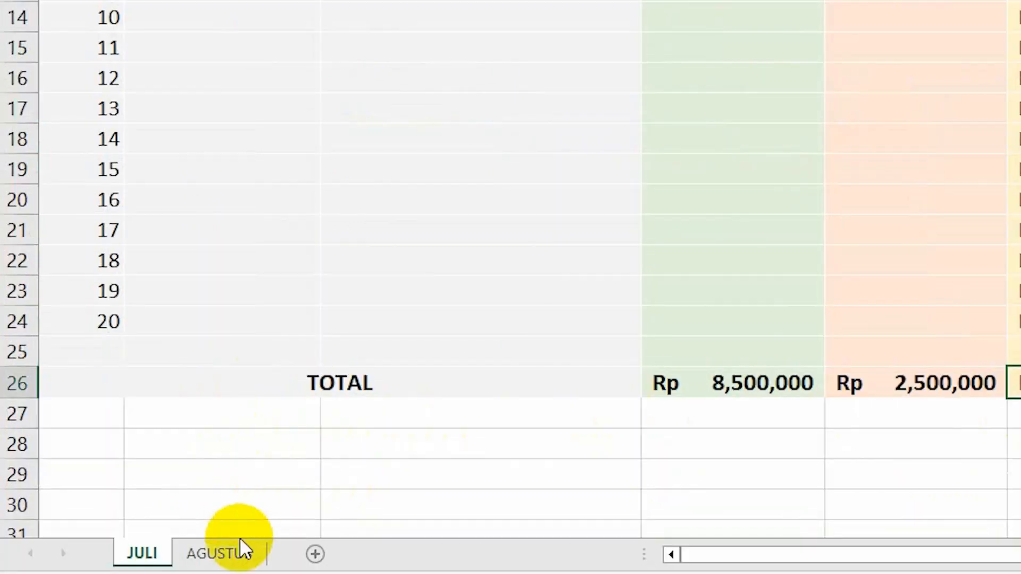
click(240, 548)
scroll(594, 362, up, 4)
click(618, 195)
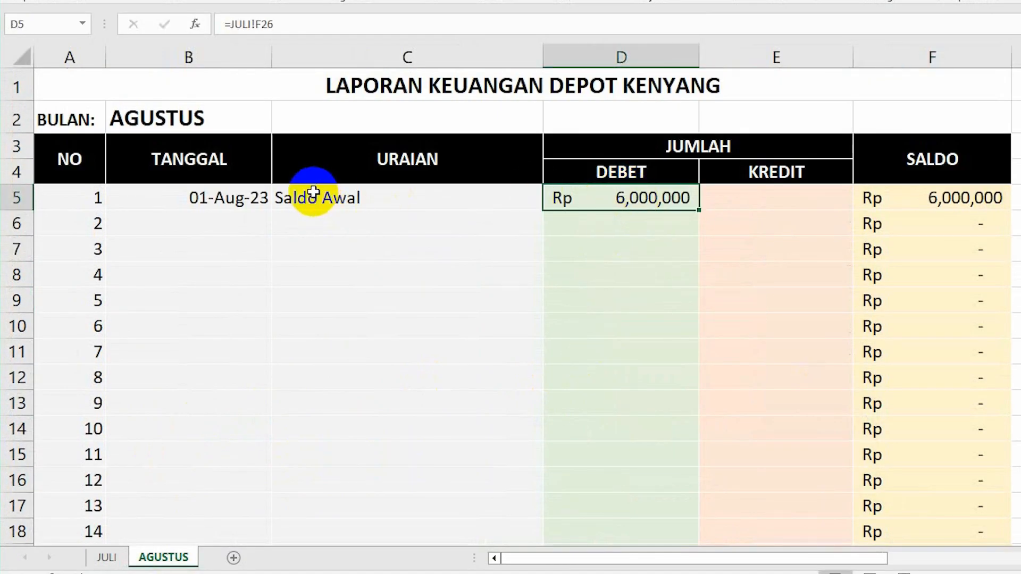